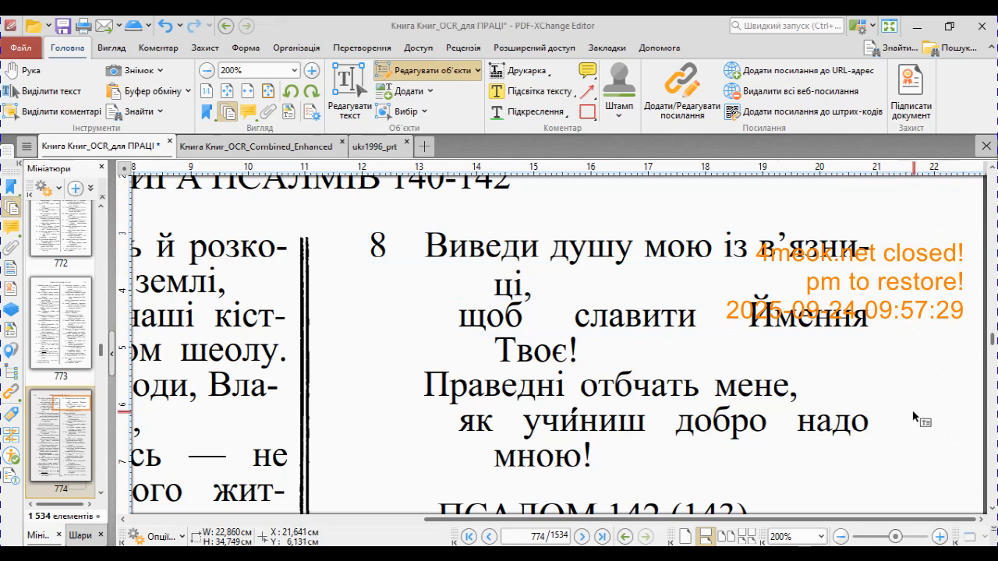
# - Examine the right-hand ends of the text lines in the second column of page 774, from Psalm 141's ending through Psalm 142 (143)
pyautogui.scroll(-1, 915, 419)
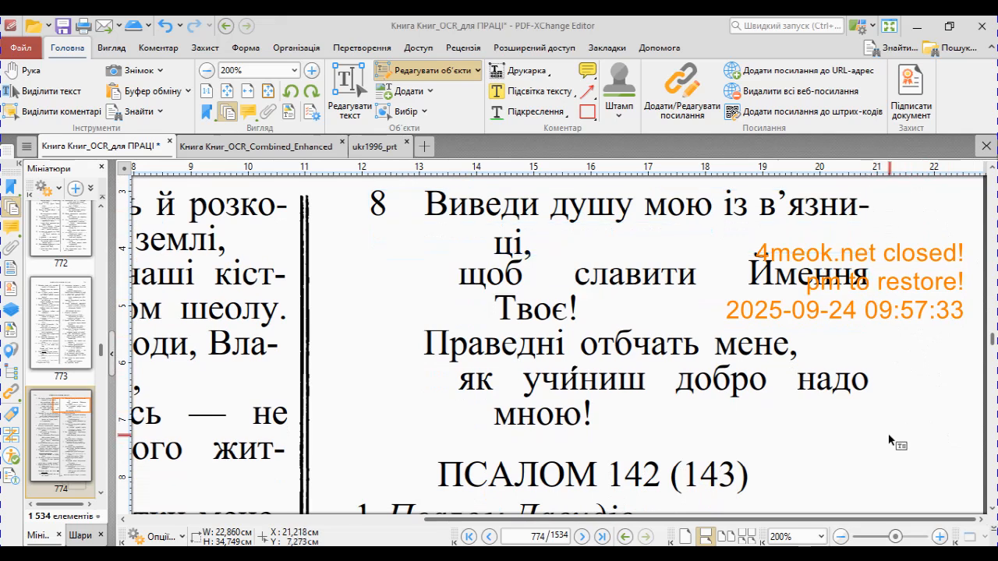
pyautogui.scroll(-6, 889, 441)
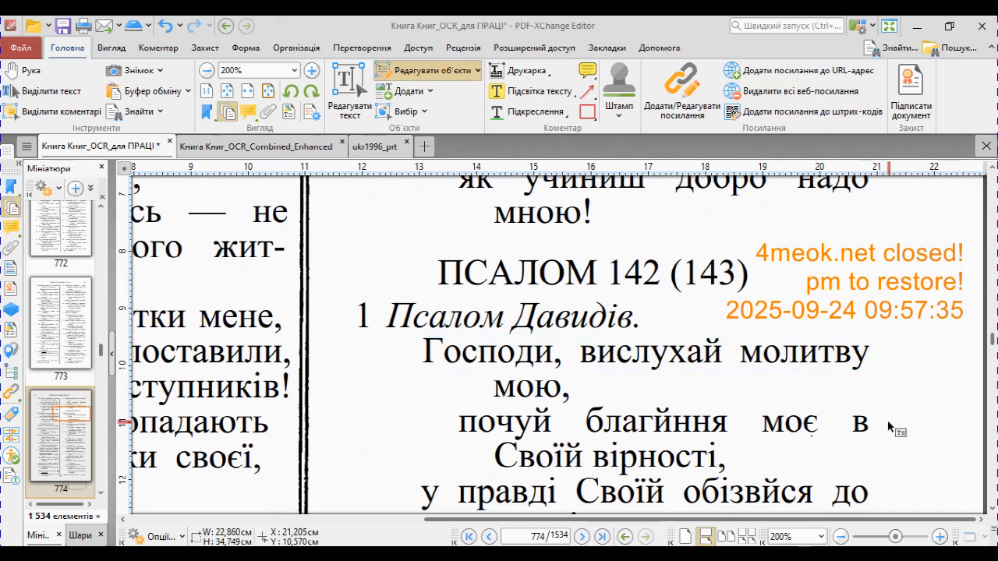
pyautogui.scroll(-4, 888, 429)
pyautogui.scroll(-10, 889, 428)
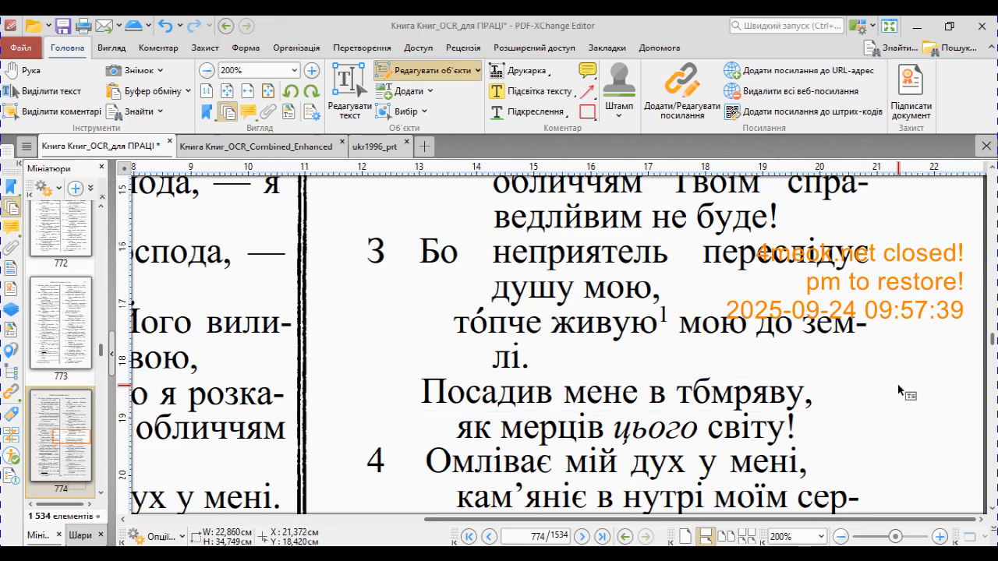
pyautogui.scroll(-3, 941, 431)
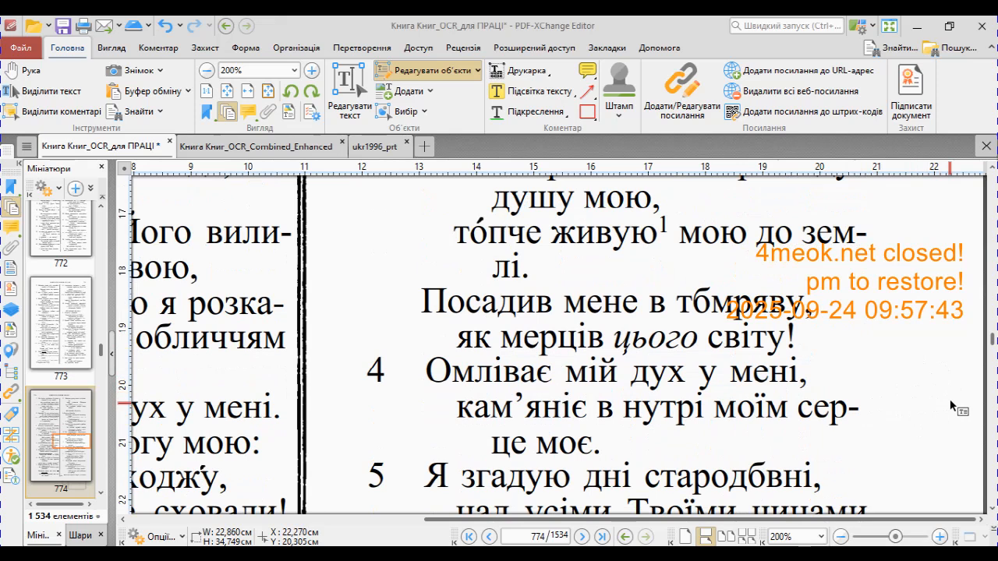
pyautogui.scroll(-10, 922, 390)
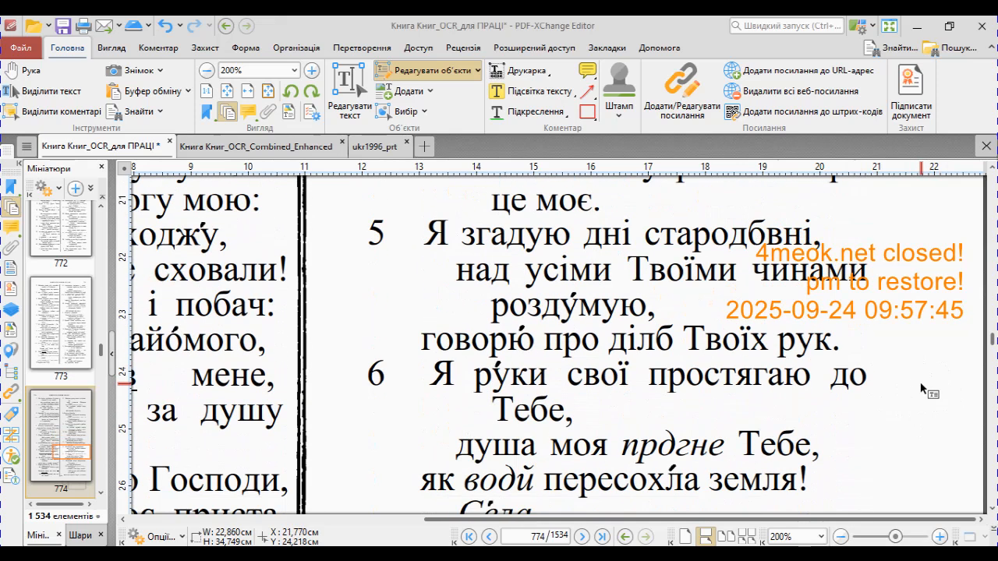
pyautogui.scroll(20, 922, 390)
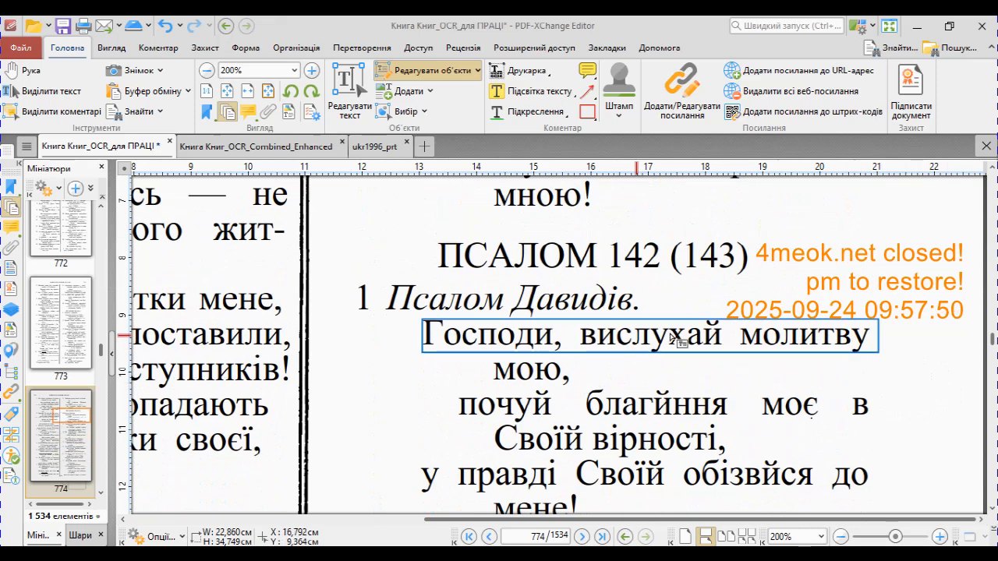
pyautogui.scroll(4, 826, 334)
pyautogui.scroll(4, 826, 333)
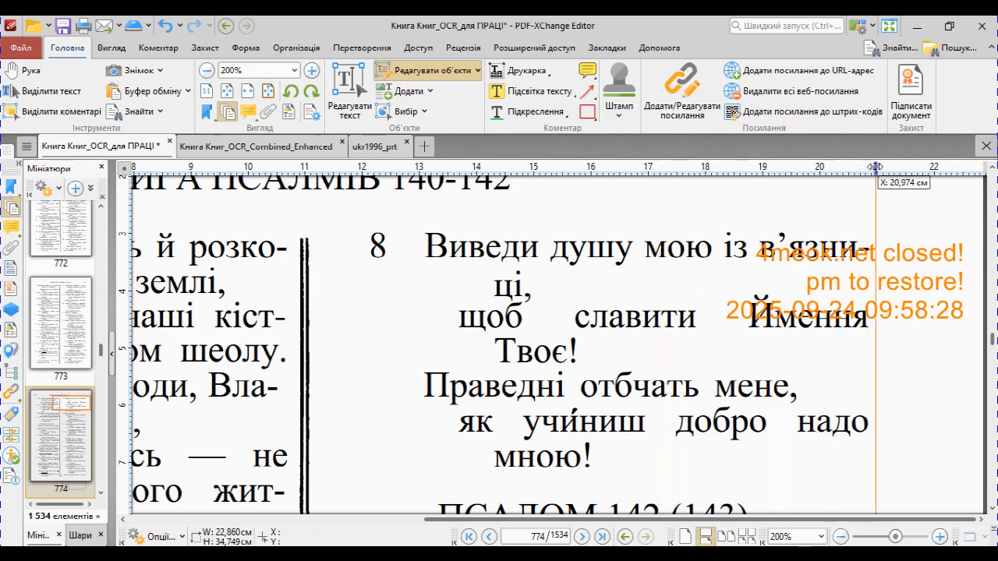
# - Place a vertical guide on page 774 and align it with the right edge of the second text column
pyautogui.click(869, 168)
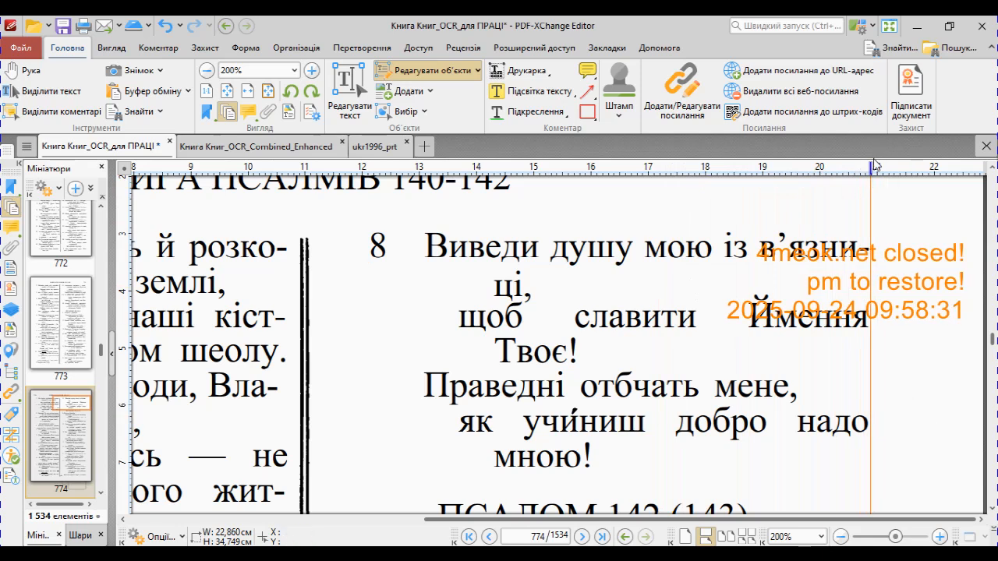
pyautogui.moveTo(871, 167); pyautogui.dragTo(869, 167)
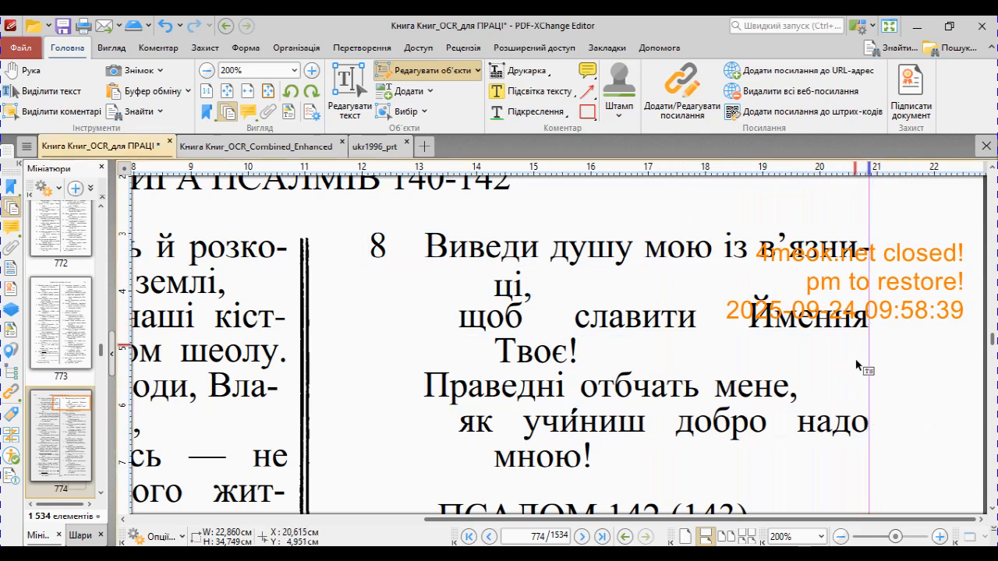
# - Compare the line endings of the second column with the vertical guide, from verse 8 down through verse 7 of Psalm 142 (143)
pyautogui.scroll(-3, 894, 431)
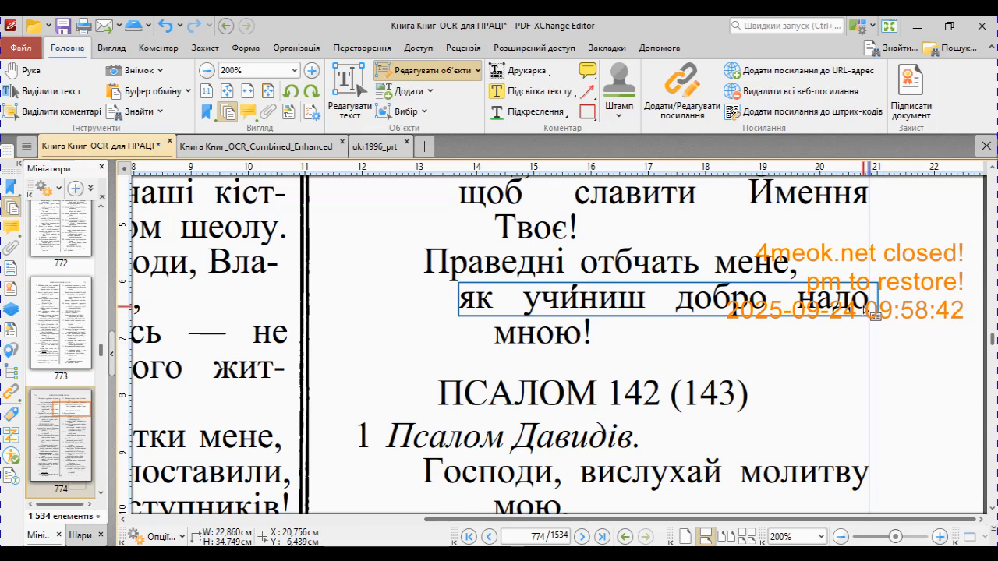
pyautogui.scroll(-3, 894, 465)
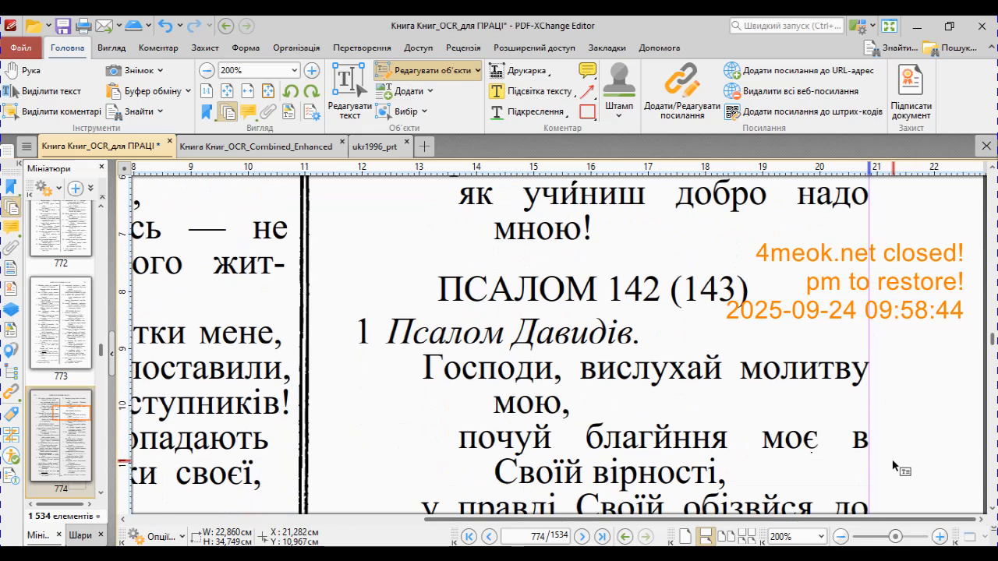
pyautogui.scroll(-5, 894, 466)
pyautogui.scroll(-4, 910, 481)
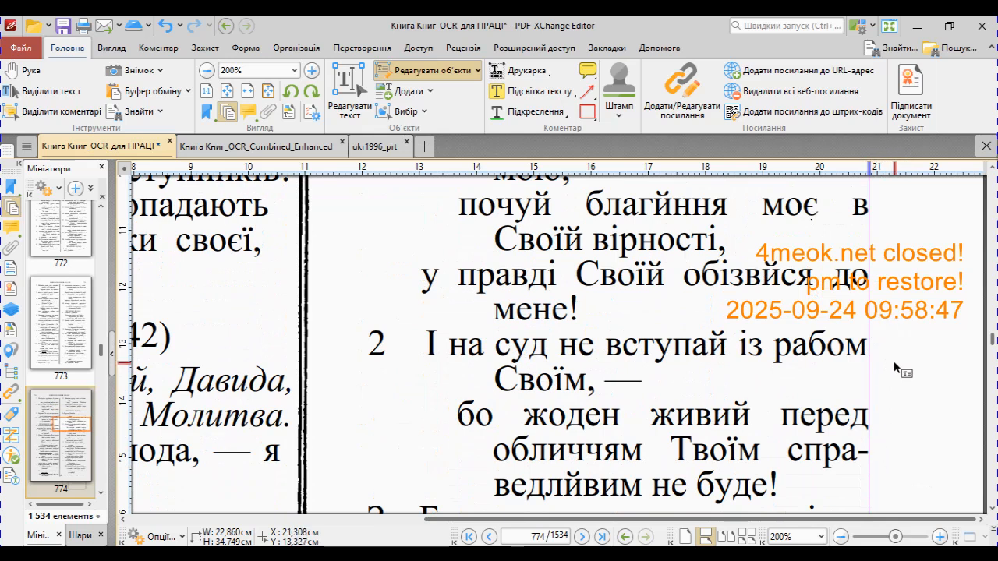
pyautogui.scroll(8, 896, 366)
pyautogui.scroll(5, 897, 368)
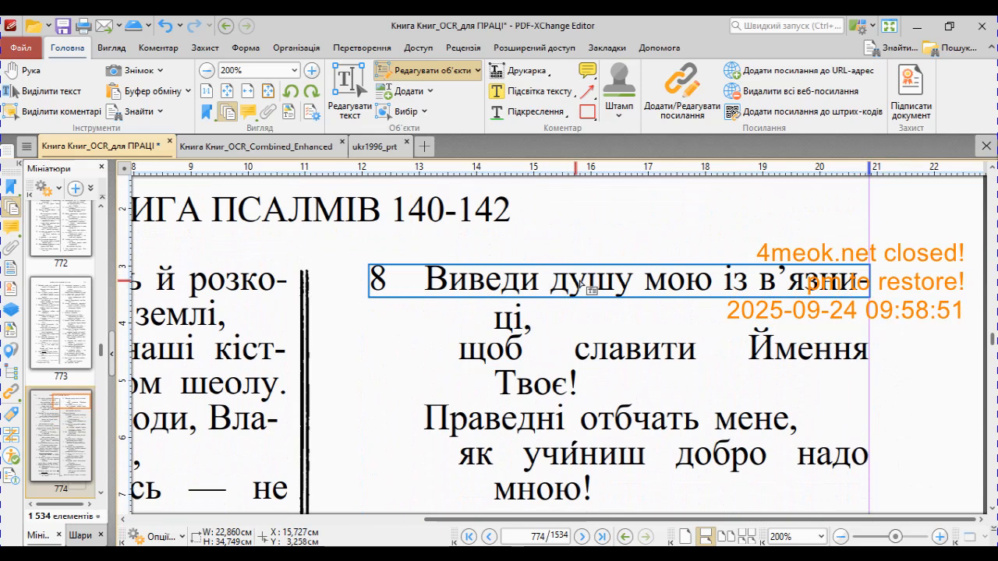
pyautogui.scroll(-13, 810, 413)
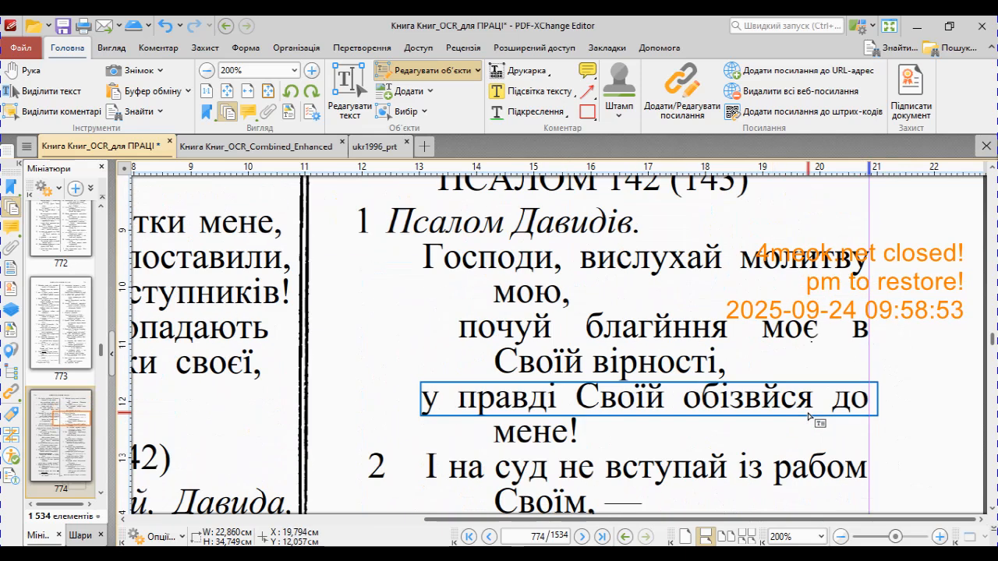
pyautogui.scroll(-10, 810, 420)
pyautogui.scroll(2, 881, 424)
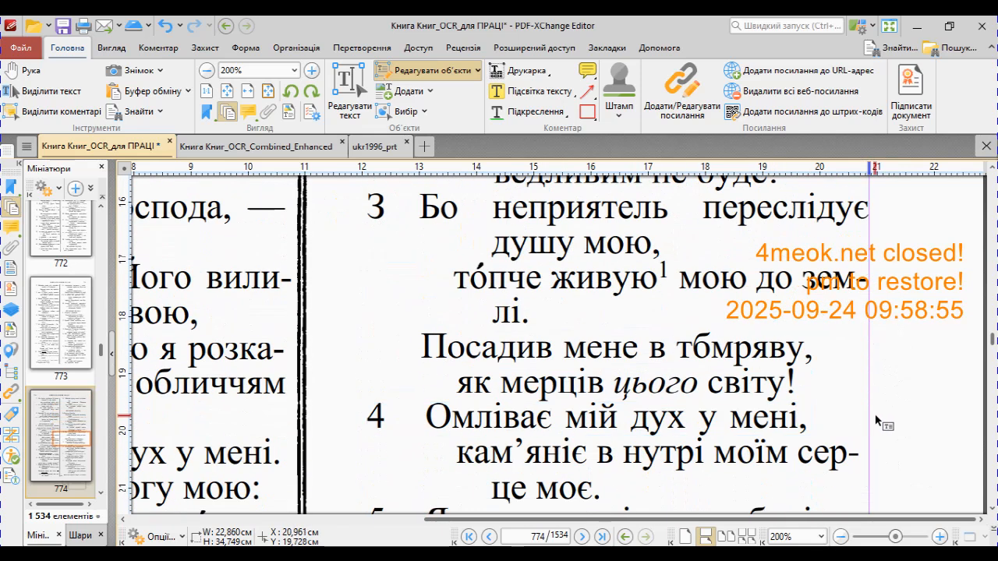
pyautogui.scroll(-6, 871, 482)
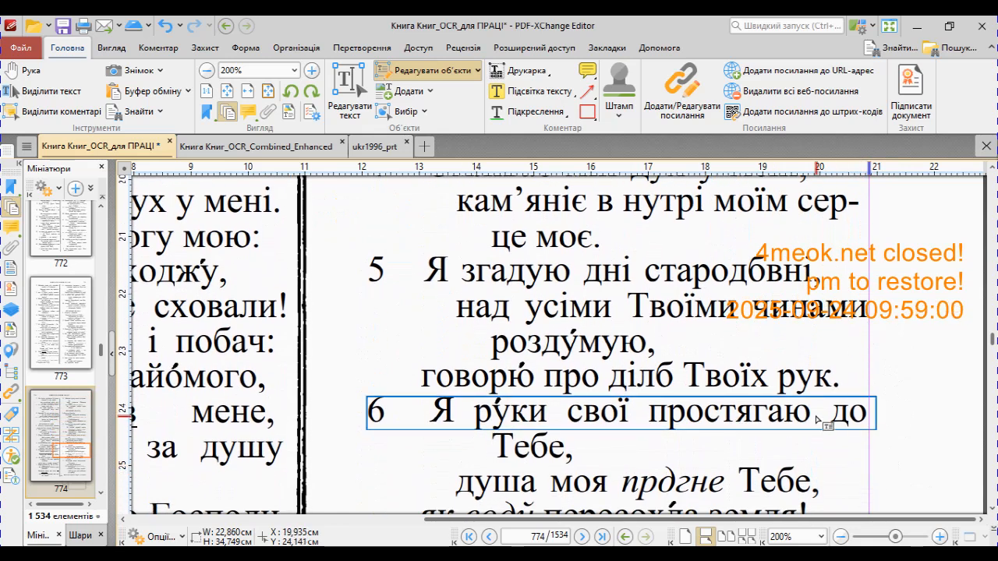
pyautogui.scroll(-12, 891, 460)
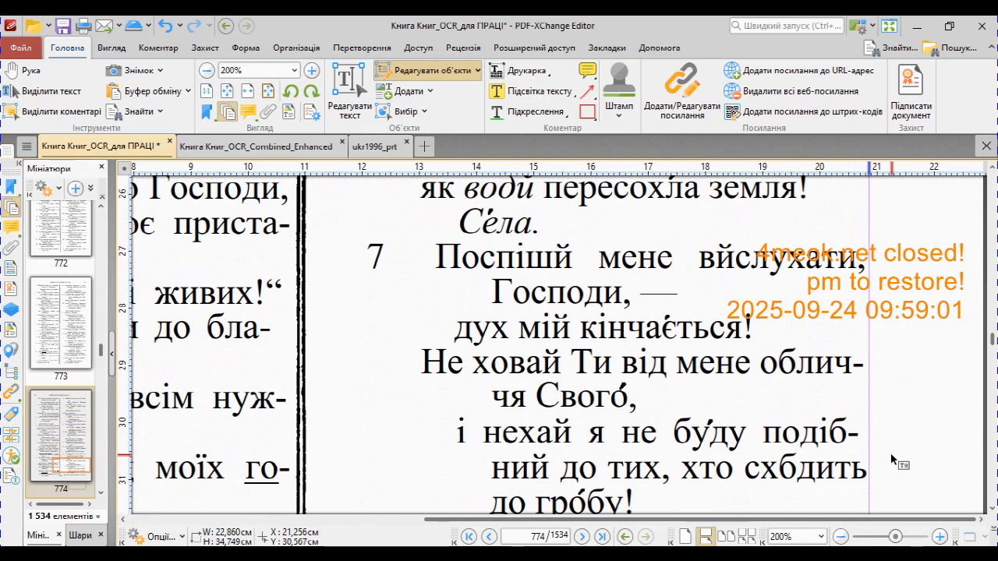
pyautogui.scroll(18, 891, 460)
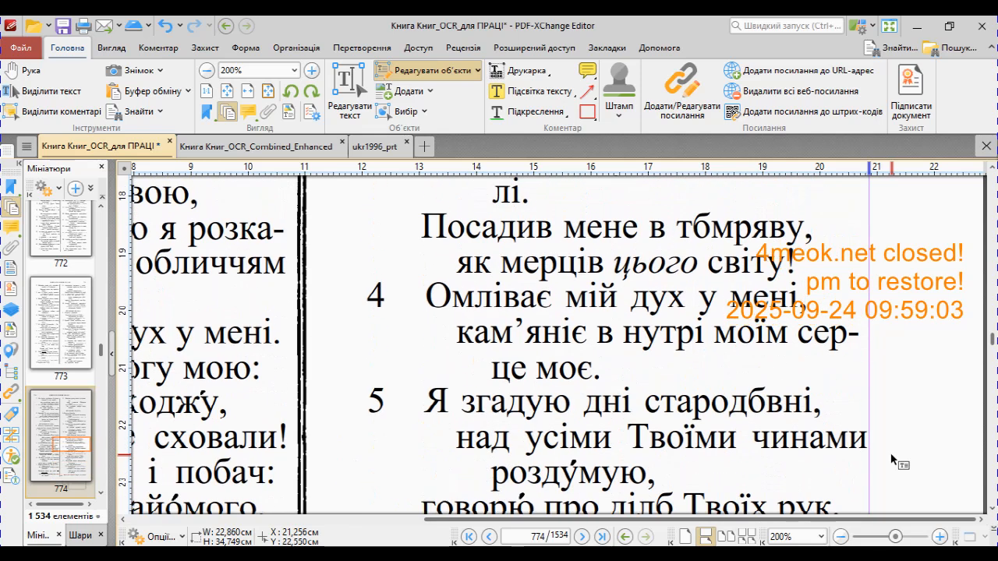
# - Shift the verse 5 line "над усіми Твоїми чинами" to the right so it extends past the vertical guide
pyautogui.click(831, 458)
pyautogui.press('Right')
pyautogui.press('Right')
pyautogui.press('Right')
pyautogui.press('Right')
pyautogui.press('Right')
pyautogui.press('Right')
pyautogui.press('Right')
pyautogui.press('Right')
pyautogui.press('Right')
pyautogui.press('Right')
pyautogui.press('Escape')
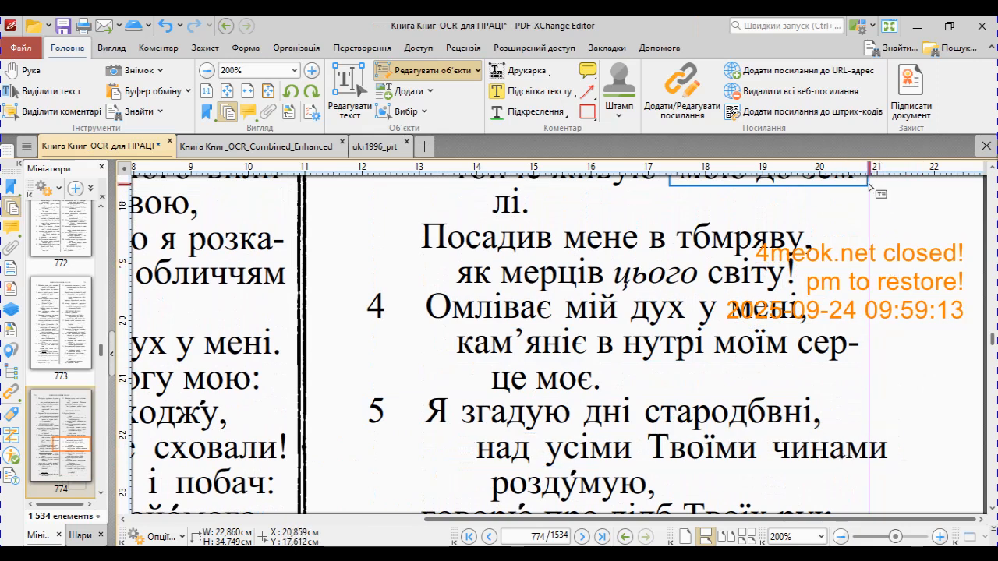
# - Set object editing to text elements only ("Текстові елементи") and deselect the verse 5 line
pyautogui.scroll(3, 886, 319)
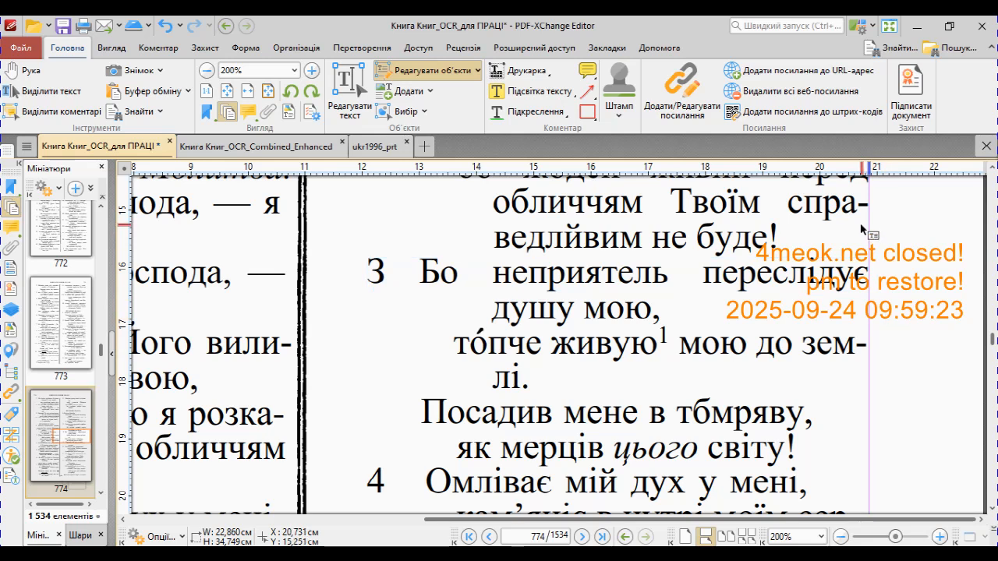
pyautogui.scroll(-5, 903, 386)
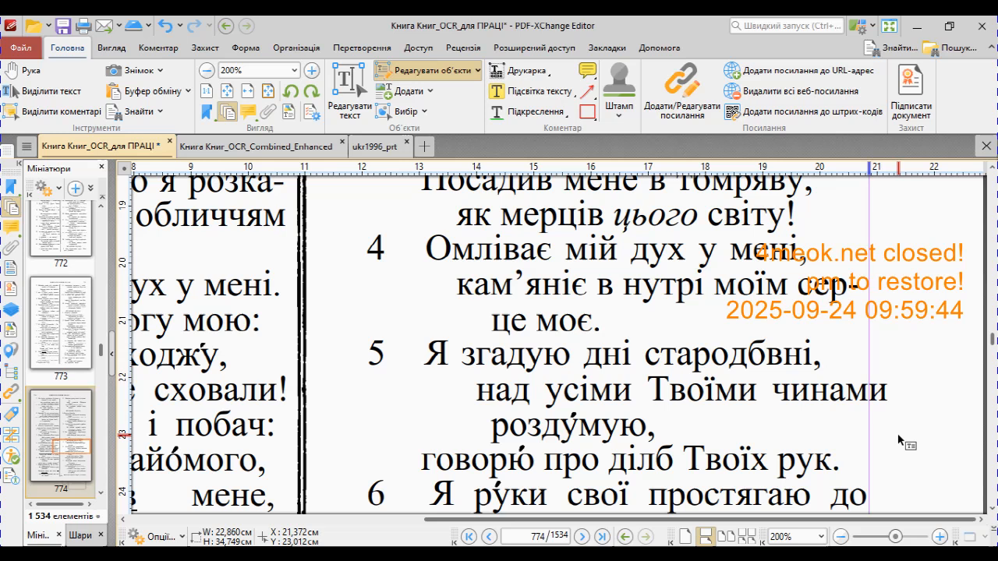
pyautogui.click(823, 396)
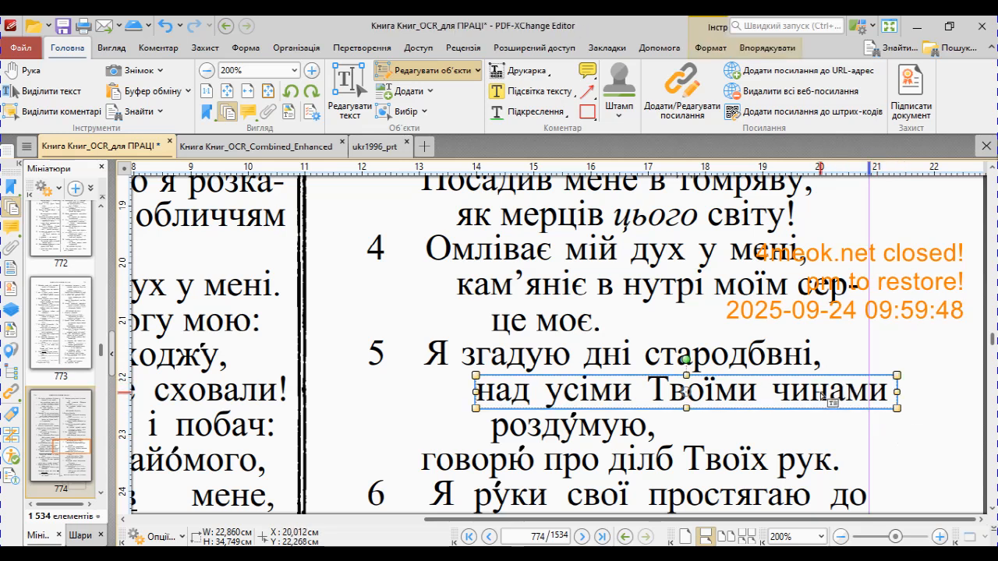
pyautogui.click(855, 431)
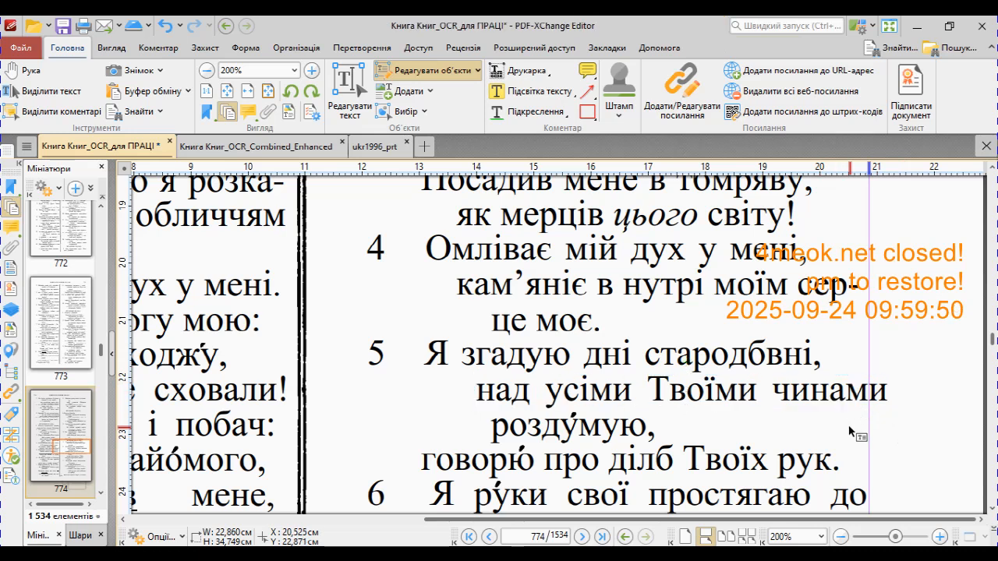
pyautogui.click(814, 402)
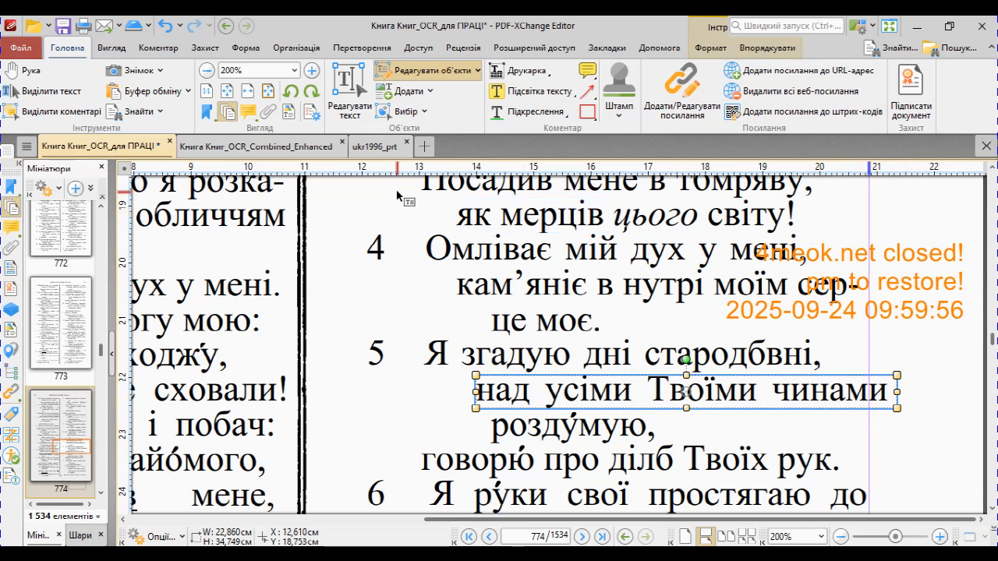
pyautogui.click(478, 71)
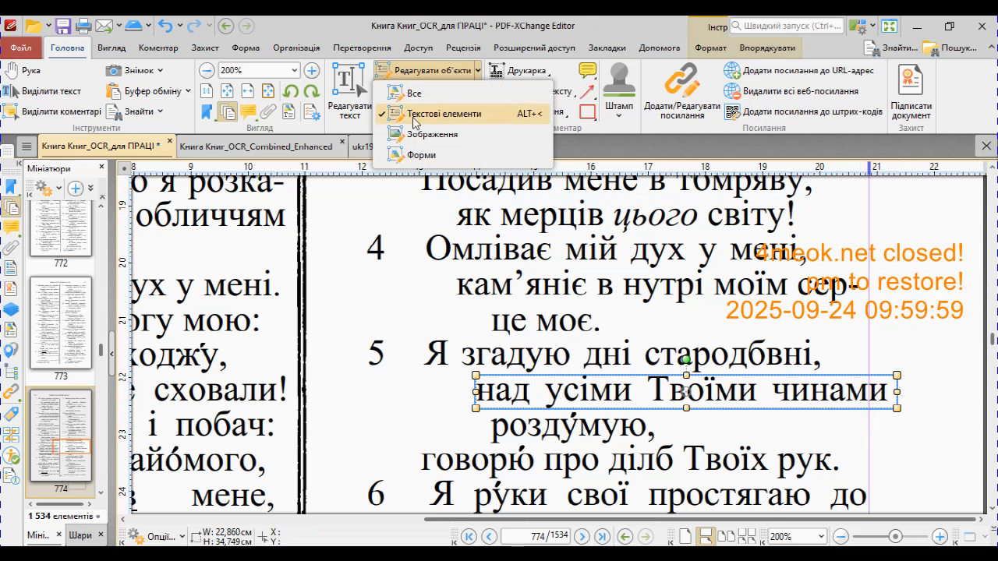
pyautogui.click(466, 124)
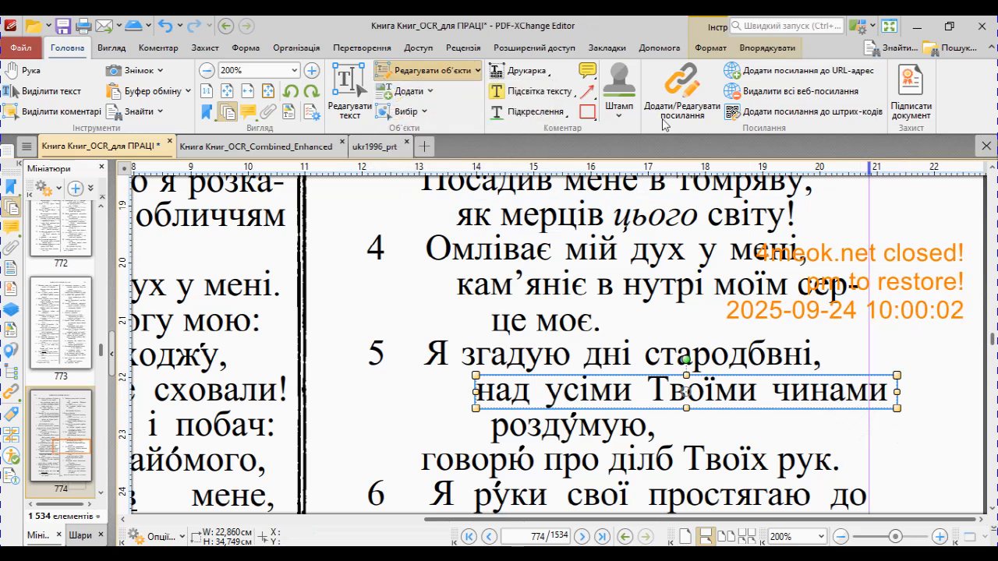
pyautogui.click(870, 429)
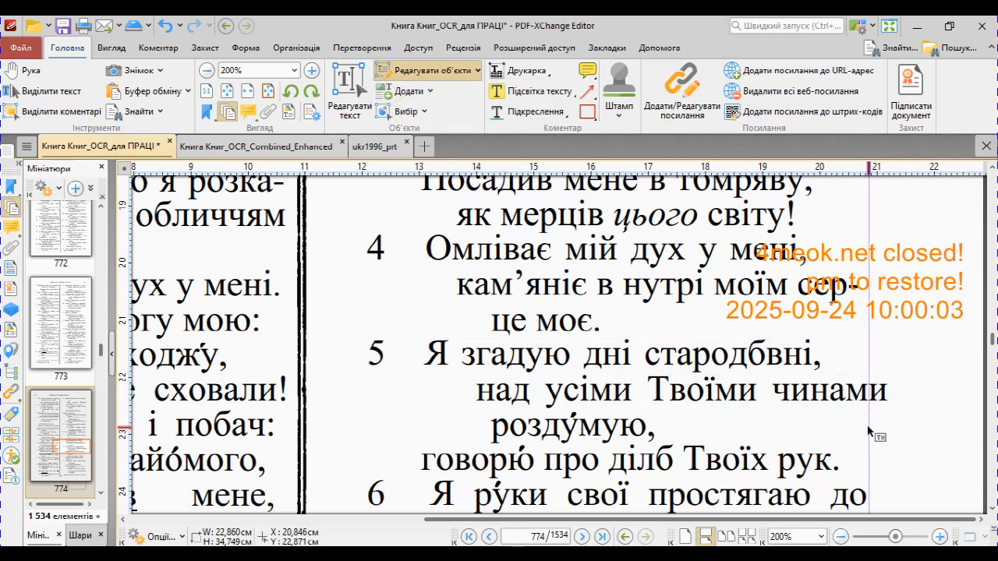
# - Nudge the line "над усіми Твоїми чинами" in verse 5 left until its end meets the vertical guide, then deselect it
pyautogui.click(842, 403)
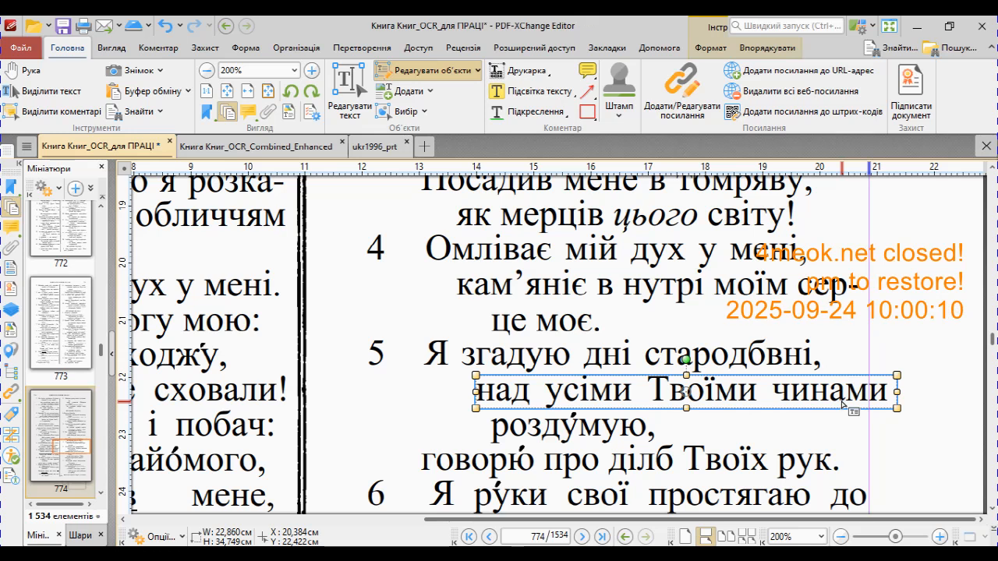
pyautogui.press('Left')
pyautogui.press('Left')
pyautogui.press('Left')
pyautogui.press('Left')
pyautogui.press('Left')
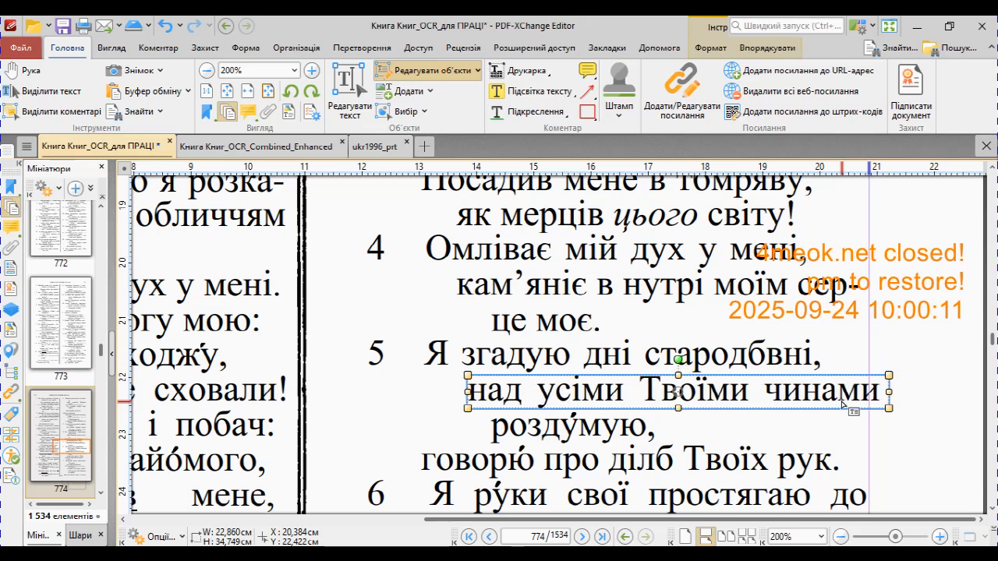
pyautogui.press('Left')
pyautogui.press('Left')
pyautogui.press('Left')
pyautogui.press('Left')
pyautogui.press('Left')
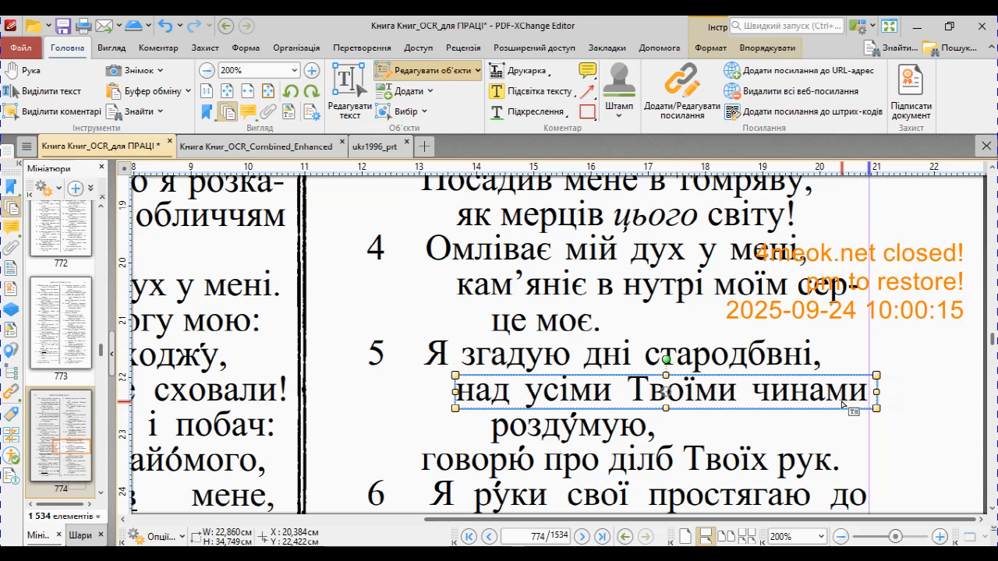
pyautogui.click(918, 362)
# - Check the remaining lines of Psalm 142 (143) against the vertical guide, from verse 7 back up to verse 1
pyautogui.scroll(-4, 889, 431)
pyautogui.scroll(-3, 889, 431)
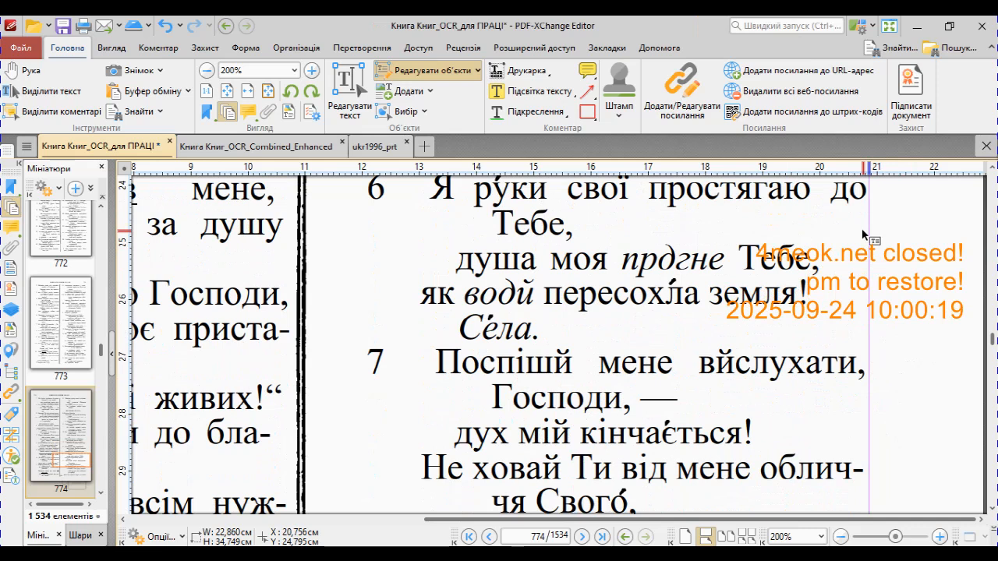
pyautogui.scroll(15, 888, 273)
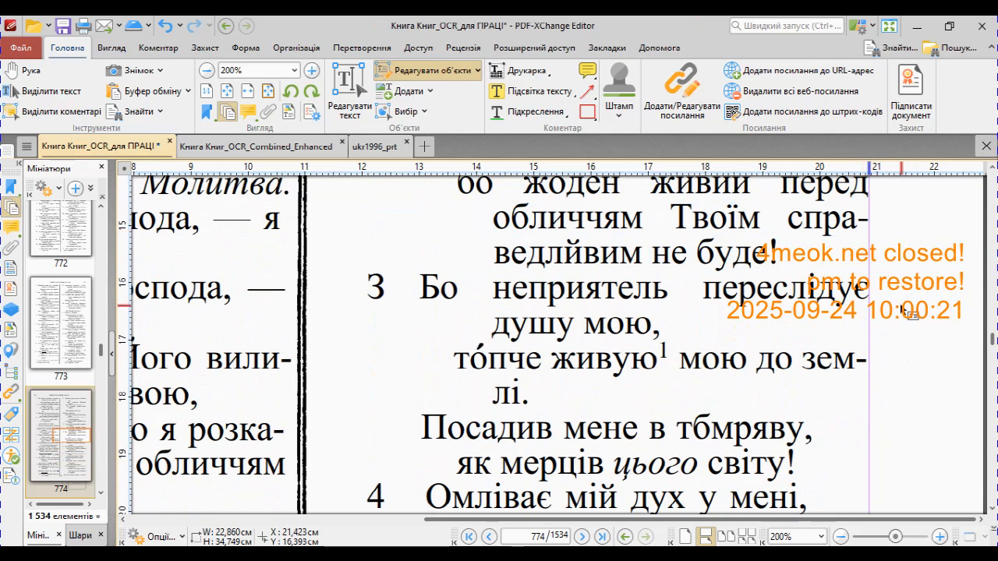
pyautogui.scroll(1, 910, 314)
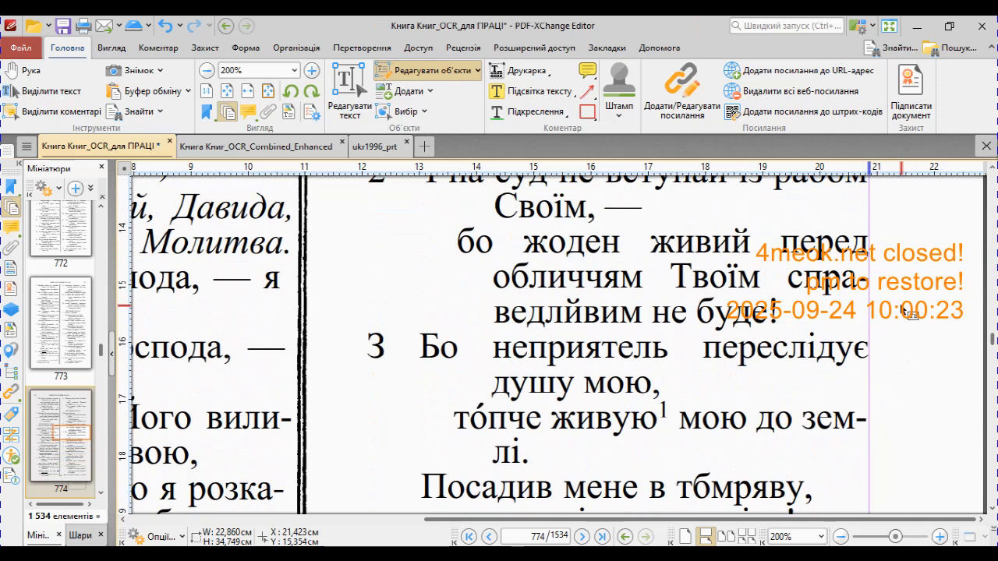
pyautogui.scroll(3, 911, 314)
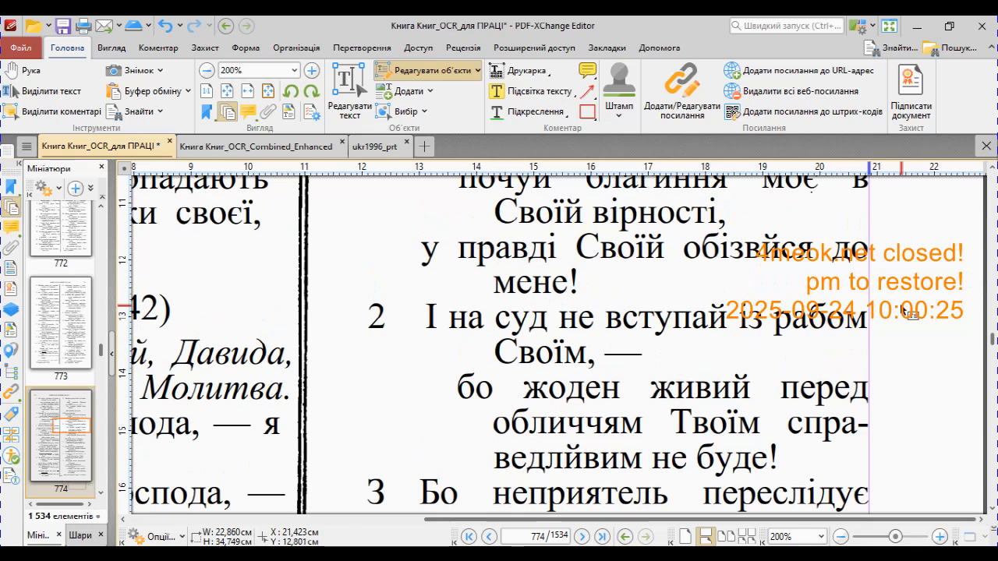
pyautogui.scroll(2, 910, 314)
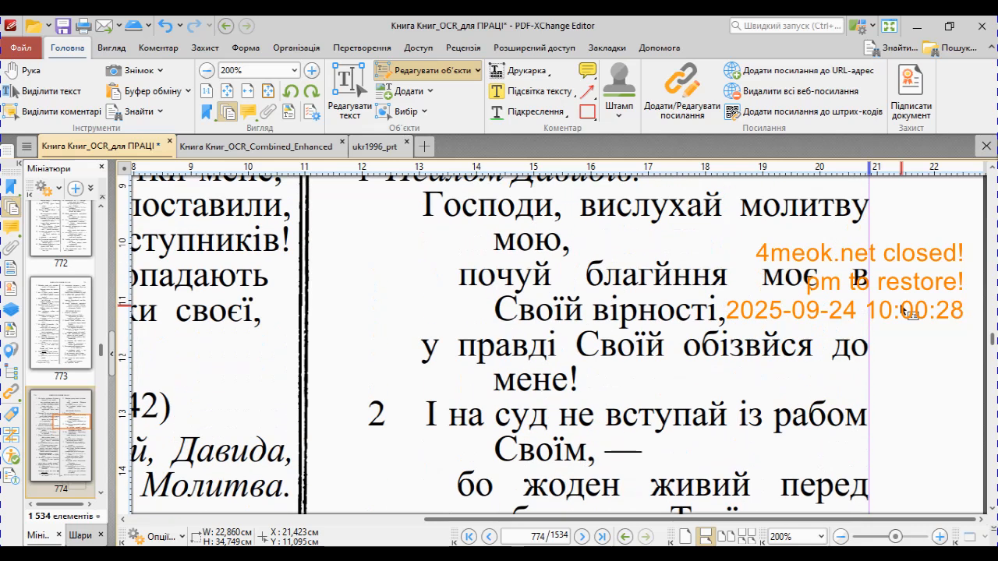
pyautogui.scroll(1, 910, 314)
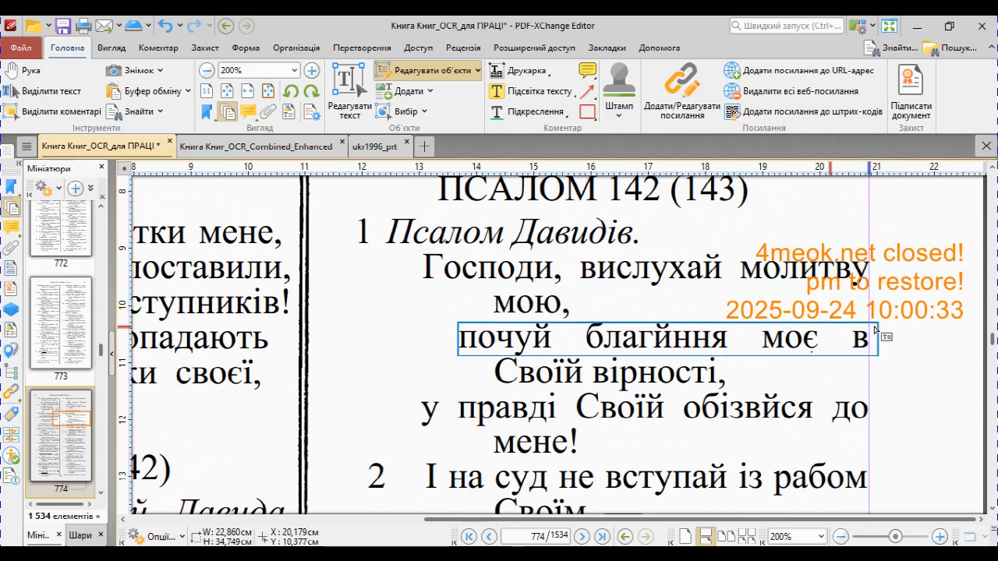
pyautogui.rightClick(861, 168)
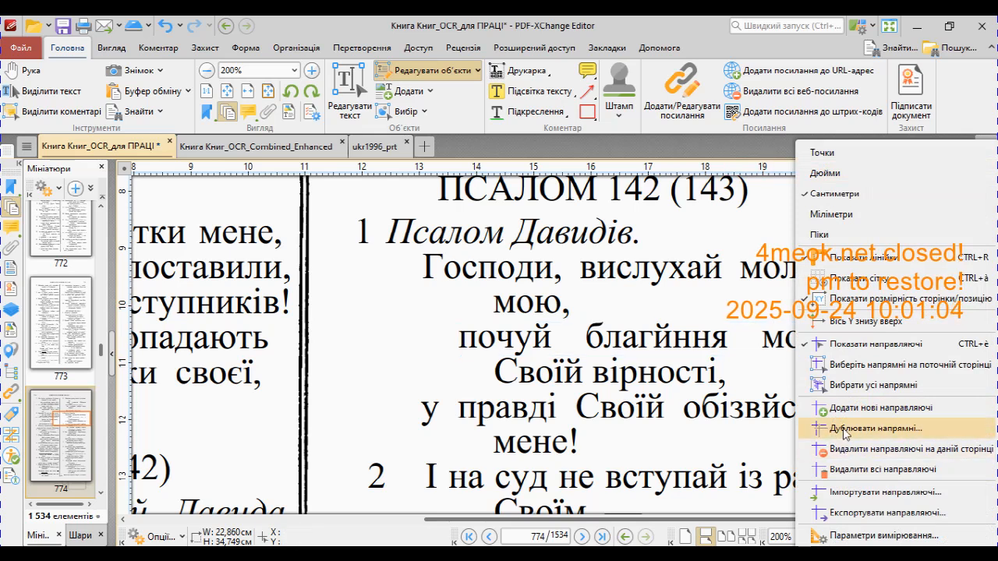
pyautogui.click(744, 310)
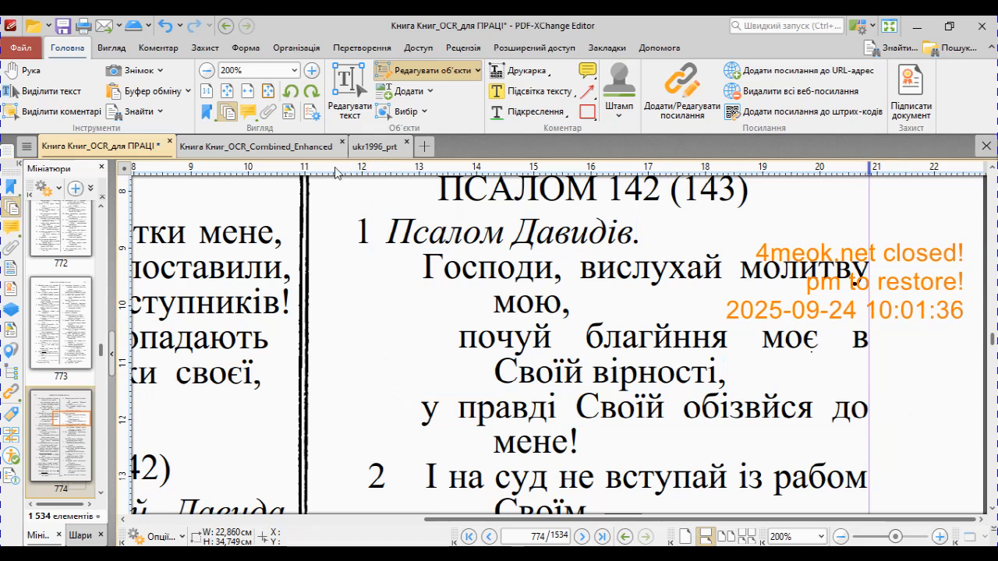
# - Add a horizontal guide and position it under the first line of verse 3, at about Y 16.3 cm
pyautogui.moveTo(334, 168); pyautogui.dragTo(350, 489)
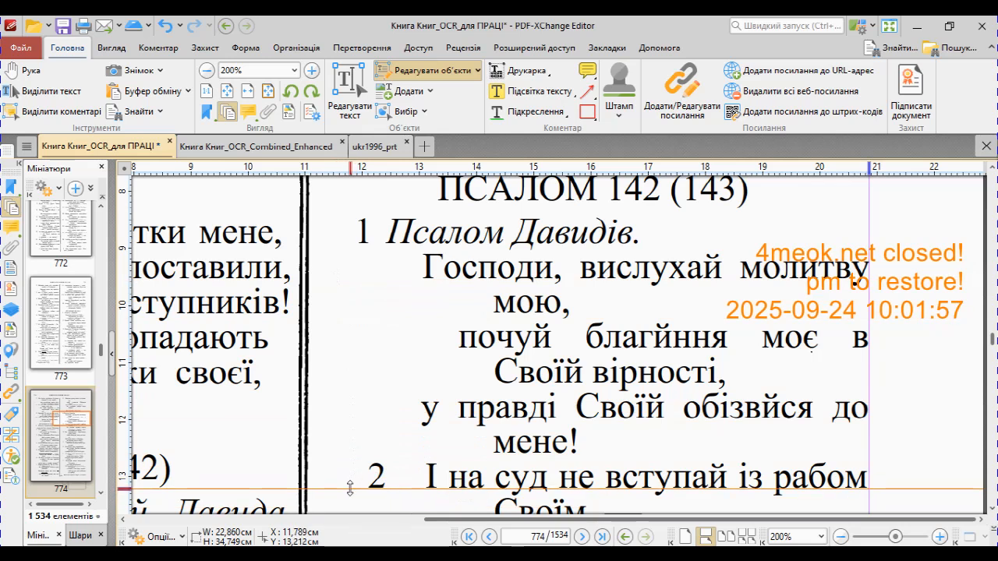
pyautogui.scroll(-3, 383, 401)
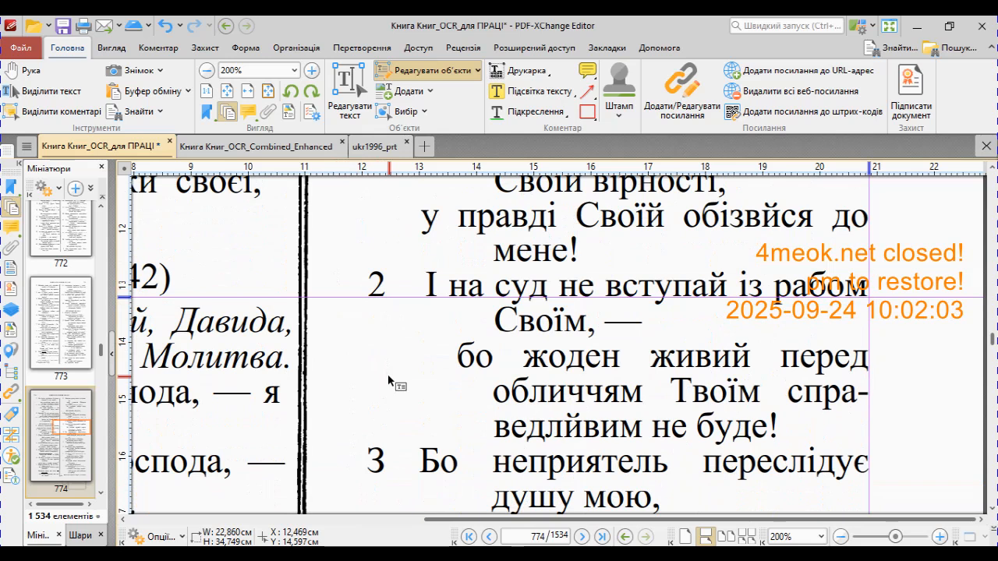
pyautogui.scroll(-1, 389, 372)
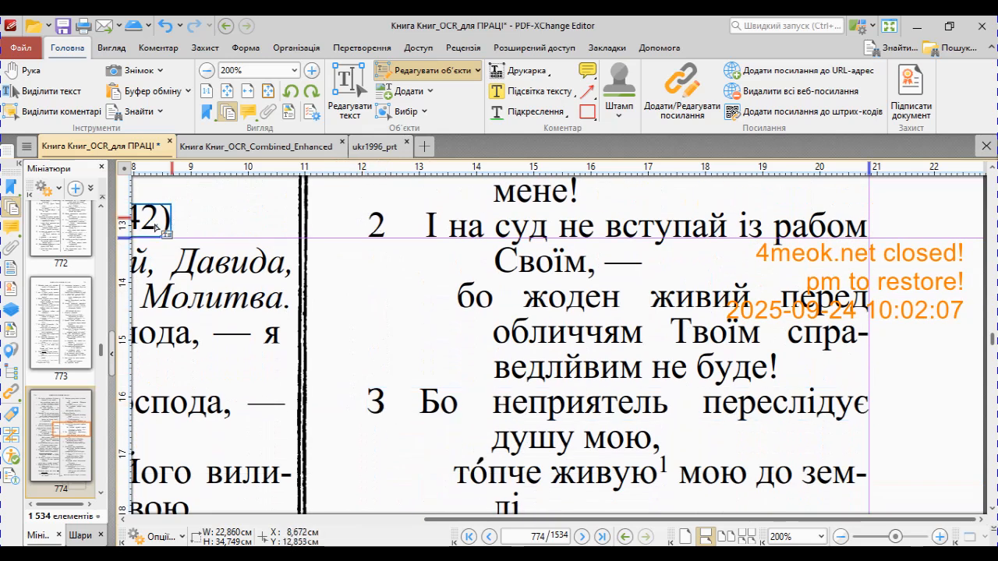
pyautogui.moveTo(125, 238); pyautogui.dragTo(163, 413)
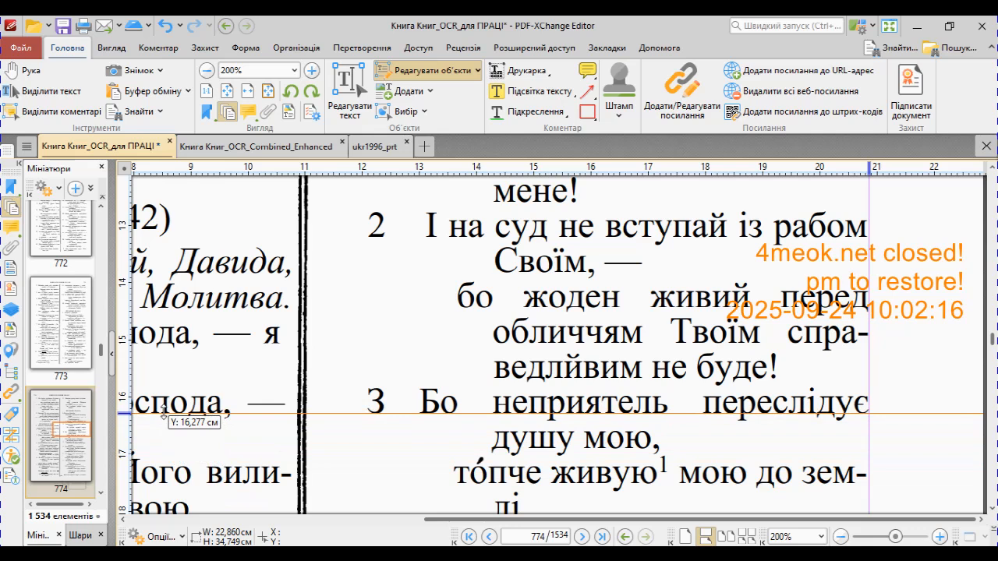
pyautogui.moveTo(162, 413); pyautogui.dragTo(162, 414)
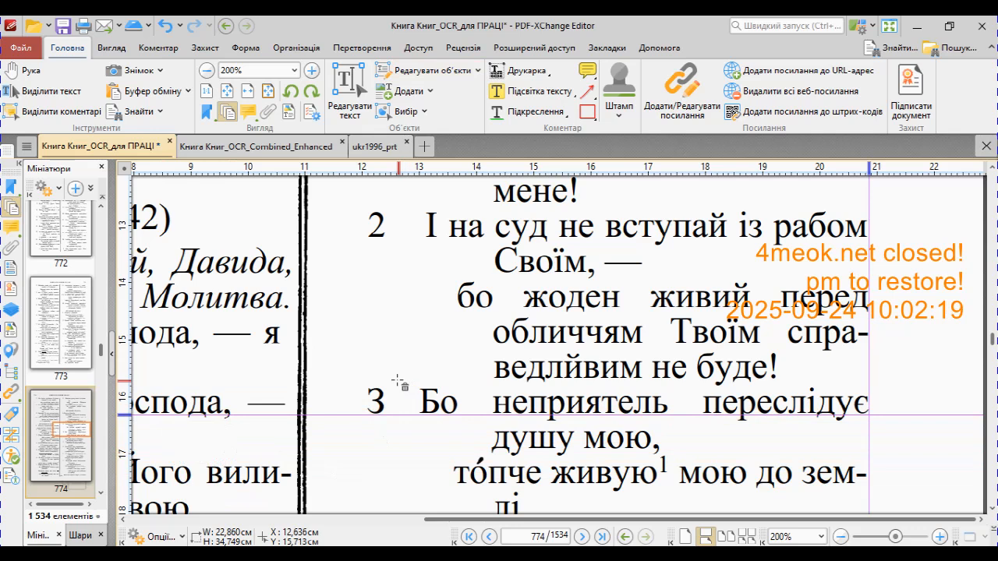
# - Erase any content from the gap between the verse number 3 and "Бо", then return to object editing
pyautogui.moveTo(395, 382); pyautogui.dragTo(408, 425)
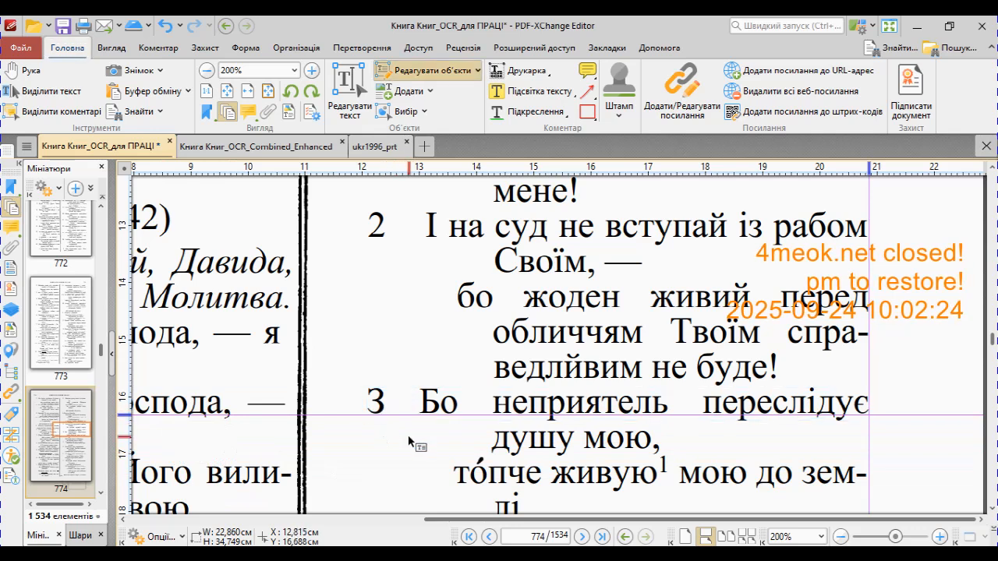
pyautogui.press('e')
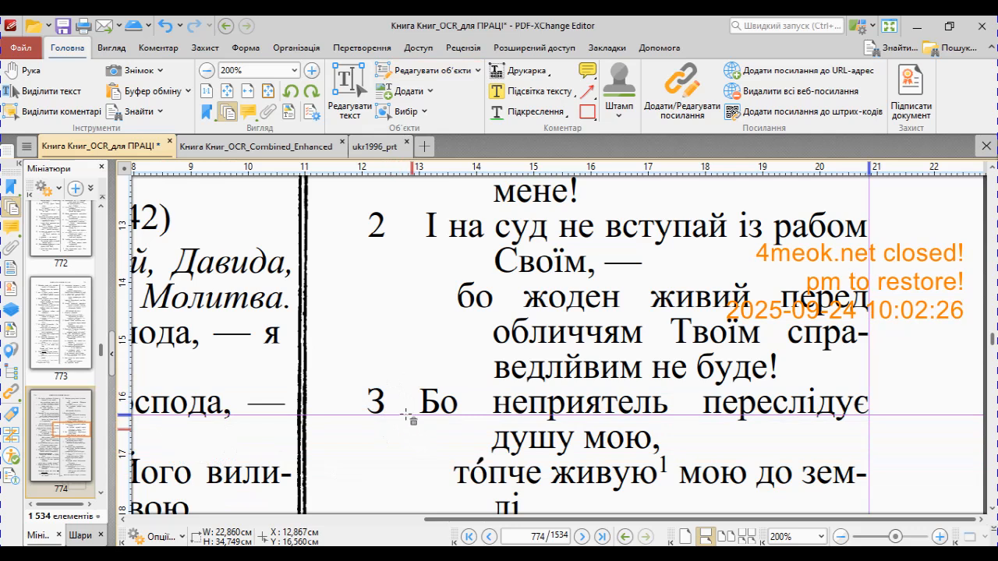
pyautogui.moveTo(388, 378); pyautogui.dragTo(414, 430)
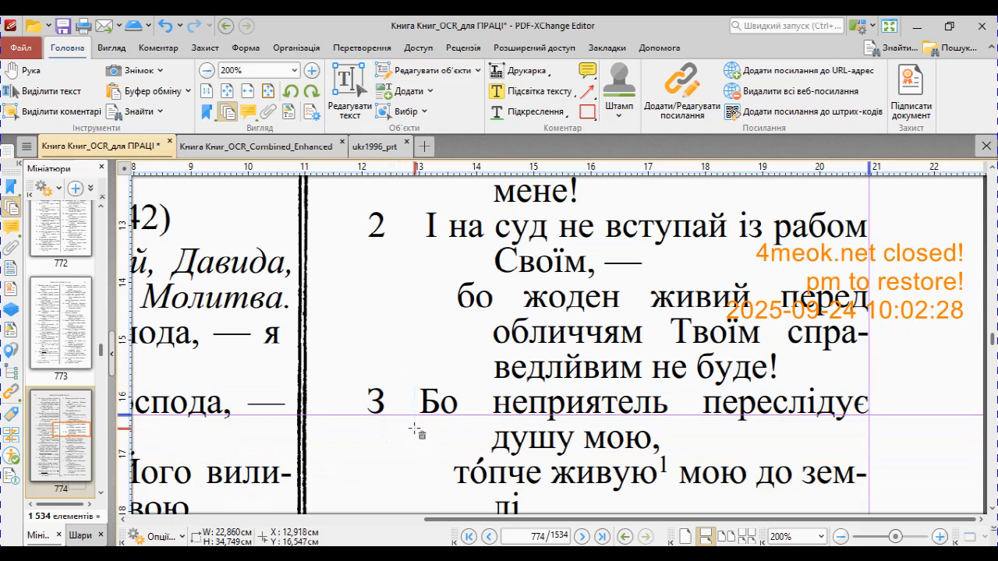
pyautogui.hotkey('alt', '2')
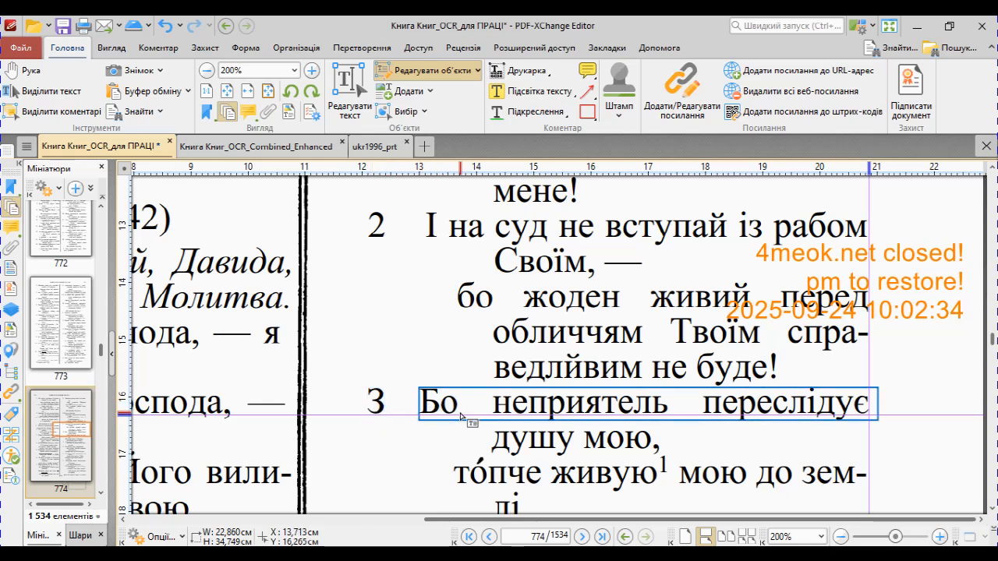
# - Move the verse number 3 slightly down from its line and deselect it
pyautogui.click(376, 404)
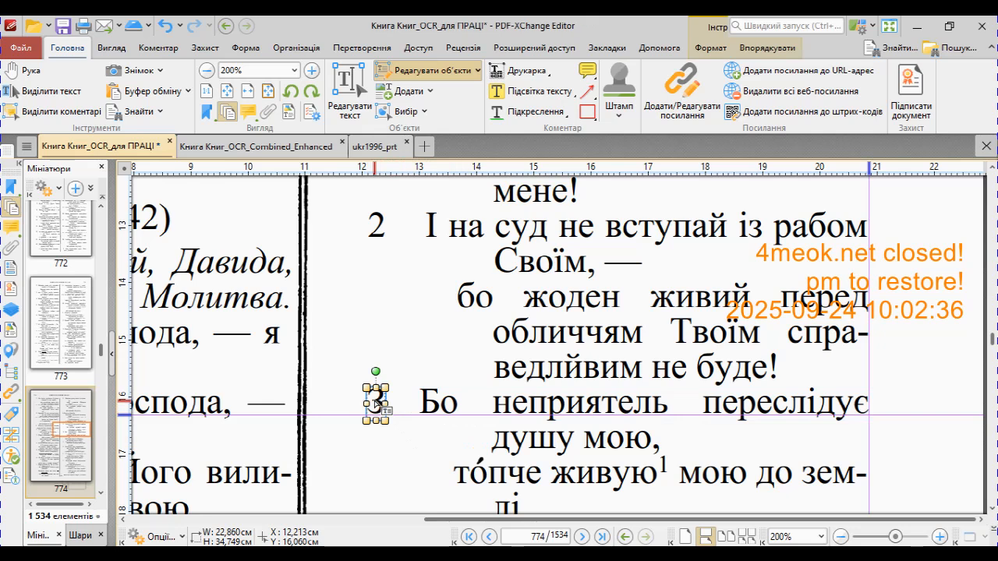
pyautogui.moveTo(375, 401); pyautogui.dragTo(375, 407)
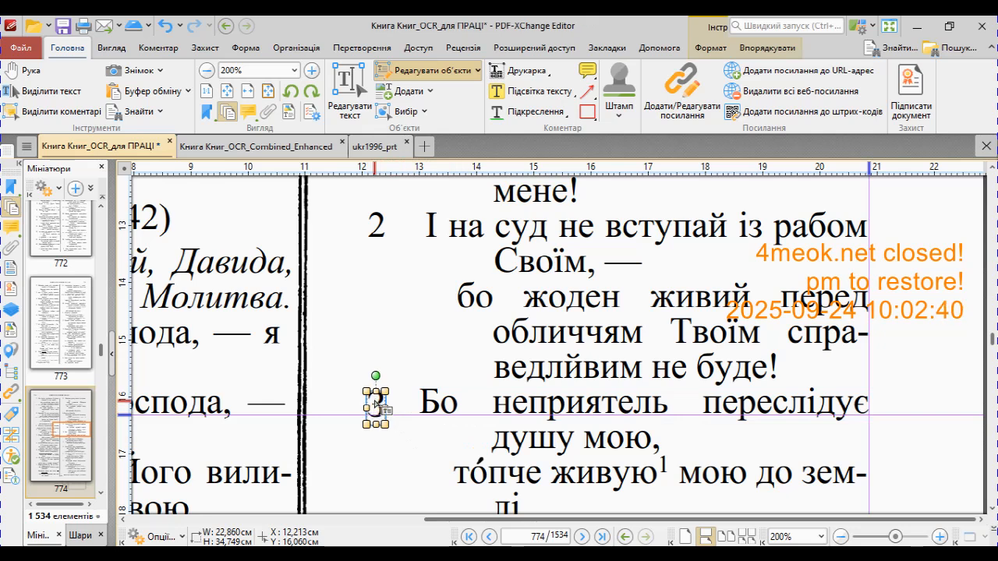
pyautogui.click(430, 441)
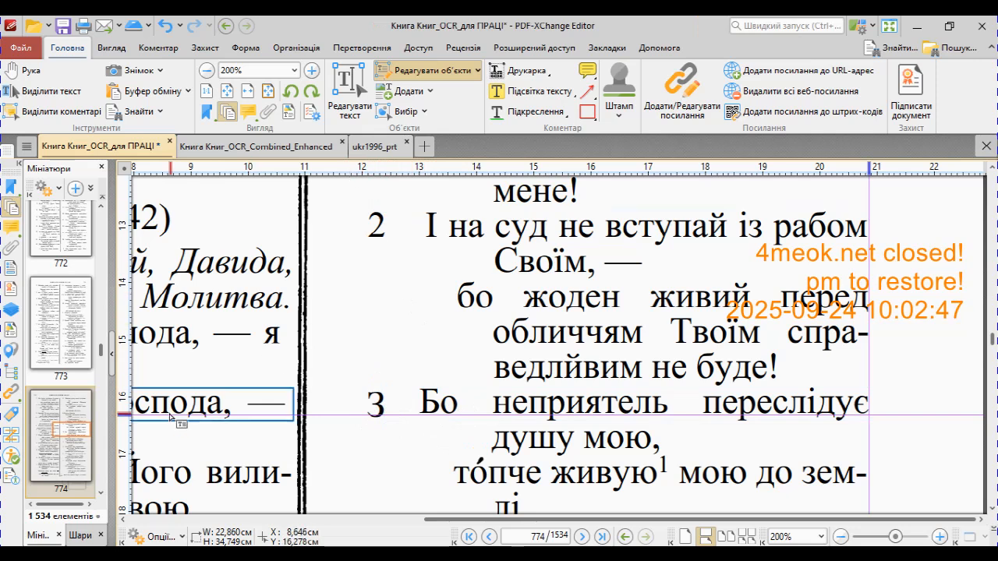
# - Fine-tune the horizontal guide to the baseline of verse 3 and raise the verse number 3 back onto it, then deselect it
pyautogui.moveTo(124, 415)
pyautogui.mouseDown()
pyautogui.moveTo(125, 384)
pyautogui.moveTo(128, 414)
pyautogui.mouseUp()
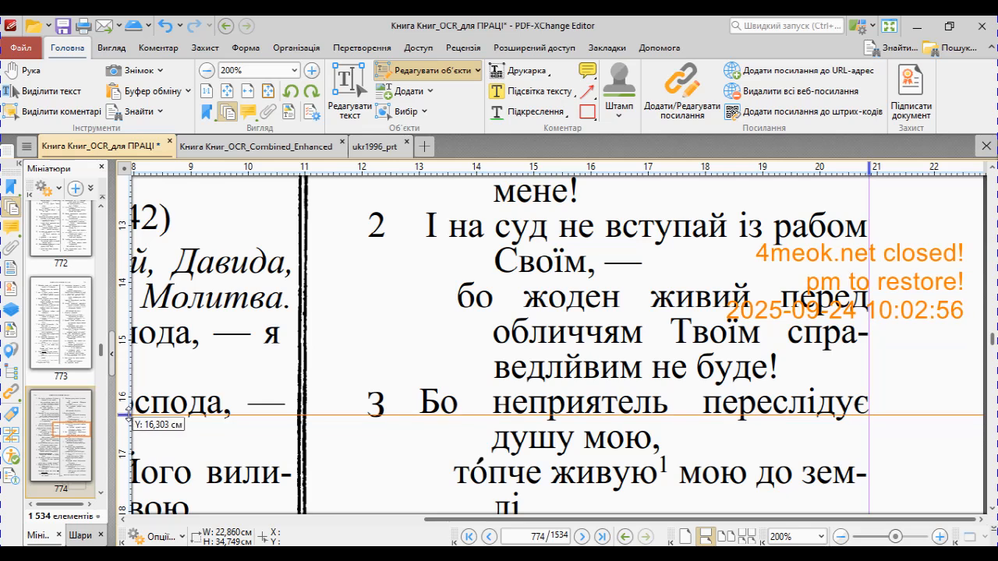
pyautogui.moveTo(128, 414); pyautogui.dragTo(128, 414)
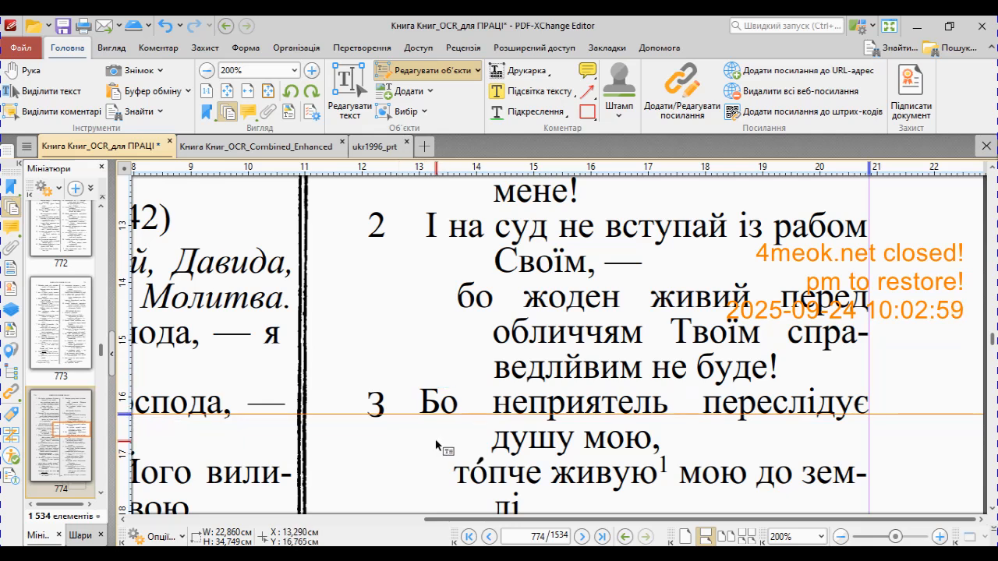
pyautogui.click(377, 406)
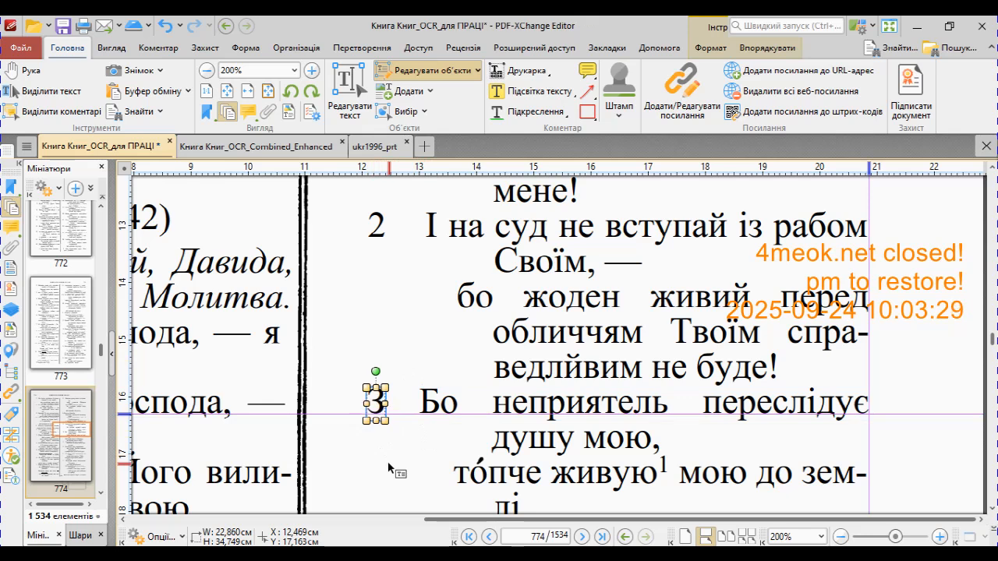
pyautogui.click(424, 456)
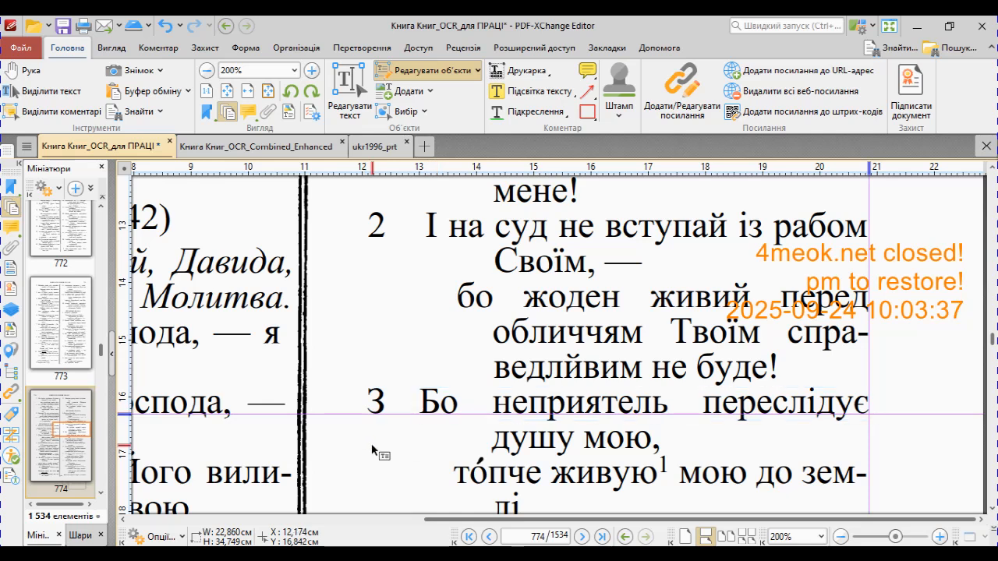
# - Nudge the verse 3 line "душу мою," down, deselect it, and lower the horizontal guide above it slightly
pyautogui.scroll(-1, 371, 450)
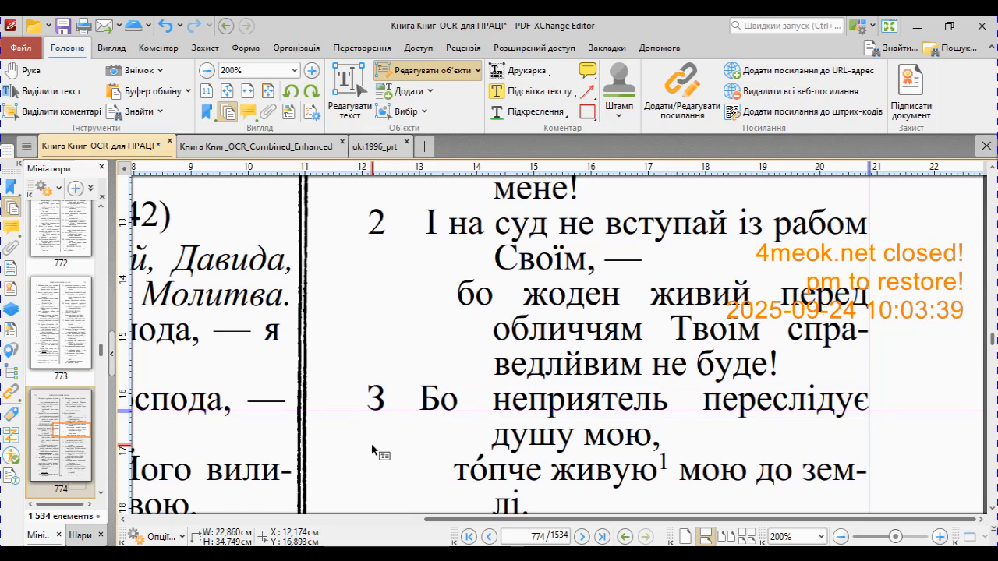
pyautogui.scroll(-1, 378, 452)
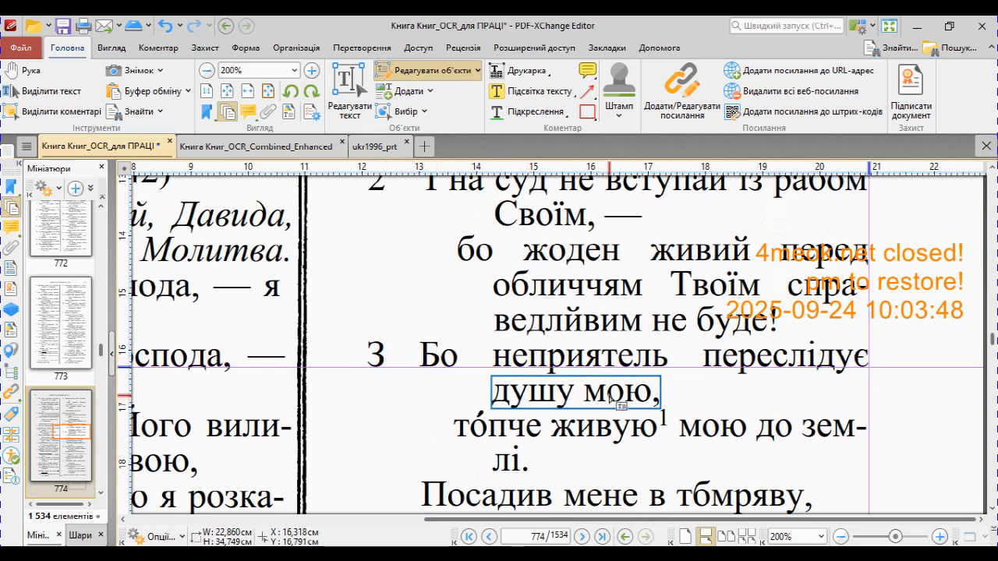
pyautogui.click(543, 397)
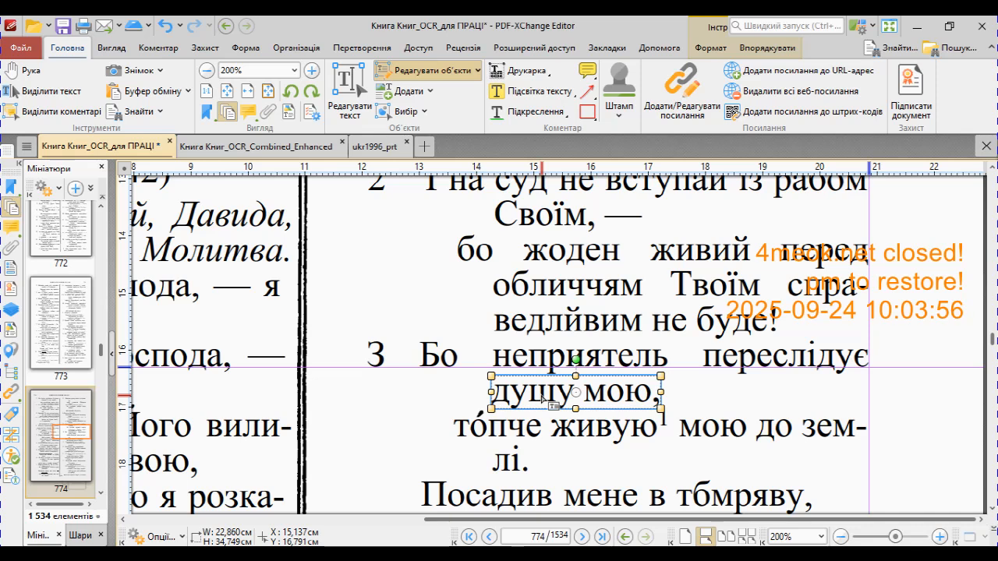
pyautogui.press('Down')
pyautogui.press('Down')
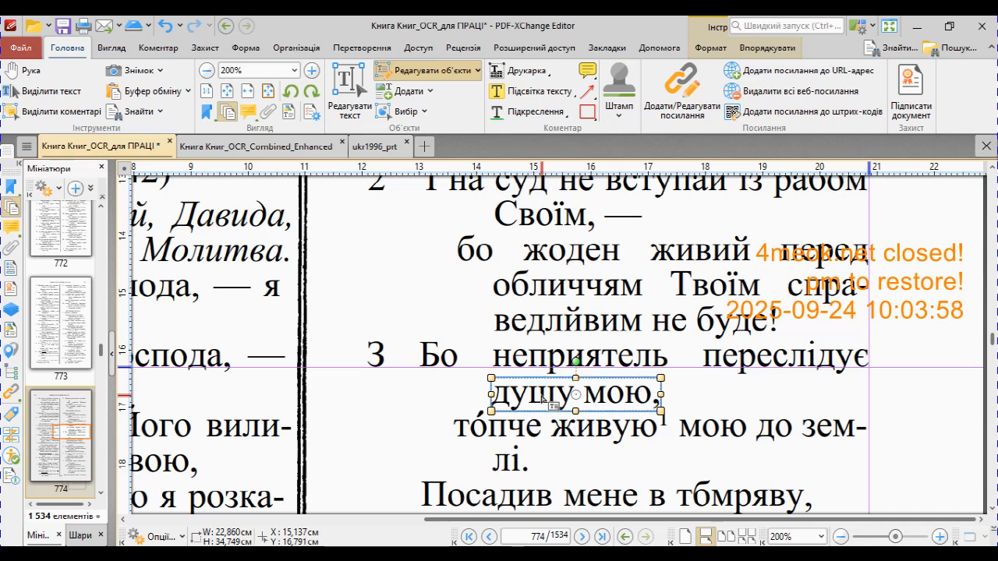
pyautogui.press('Down')
pyautogui.click(424, 396)
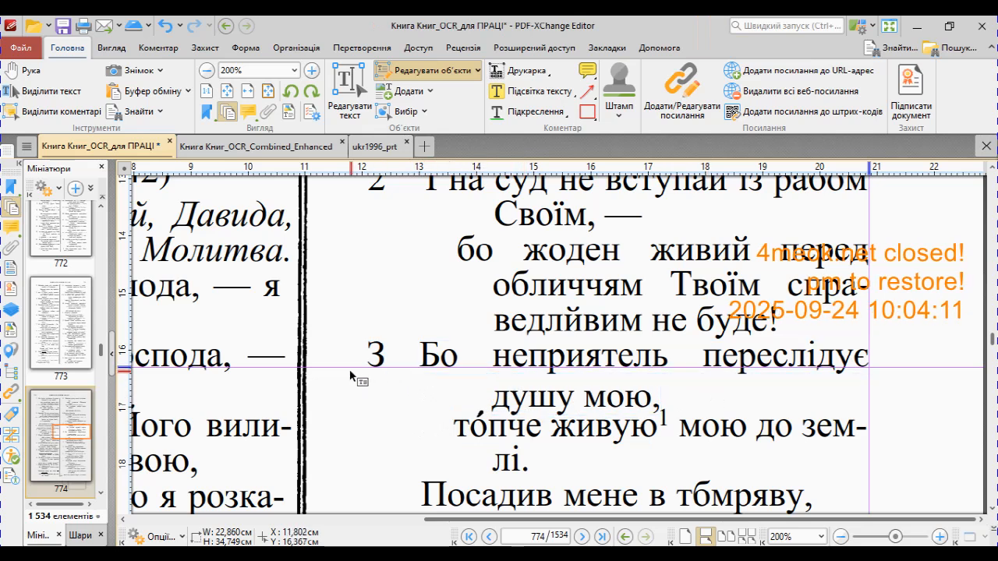
pyautogui.moveTo(122, 367)
pyautogui.mouseDown()
pyautogui.moveTo(122, 397)
pyautogui.moveTo(122, 369)
pyautogui.mouseUp()
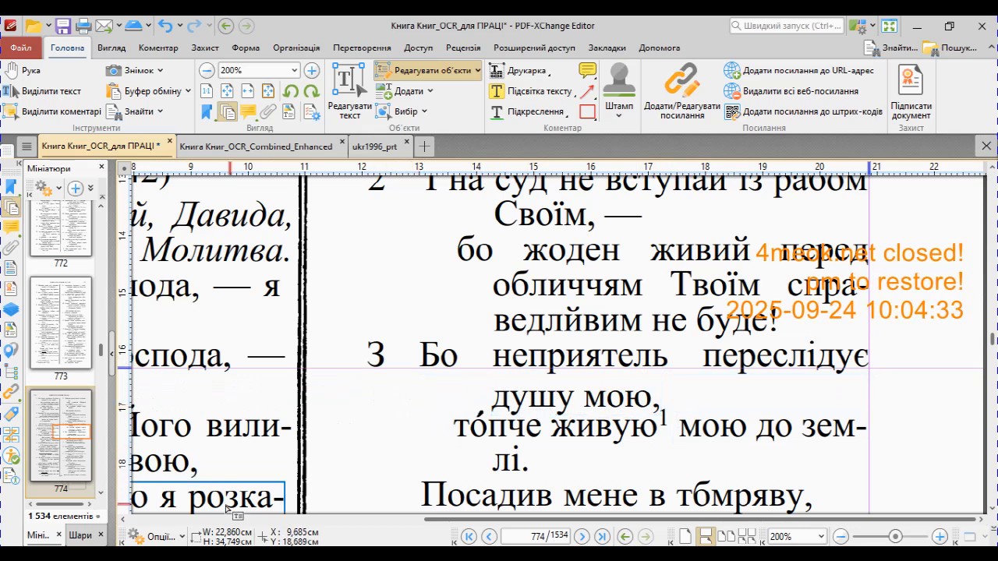
# - Show the grid over the page and set the page zoom to 300%
pyautogui.click(160, 536)
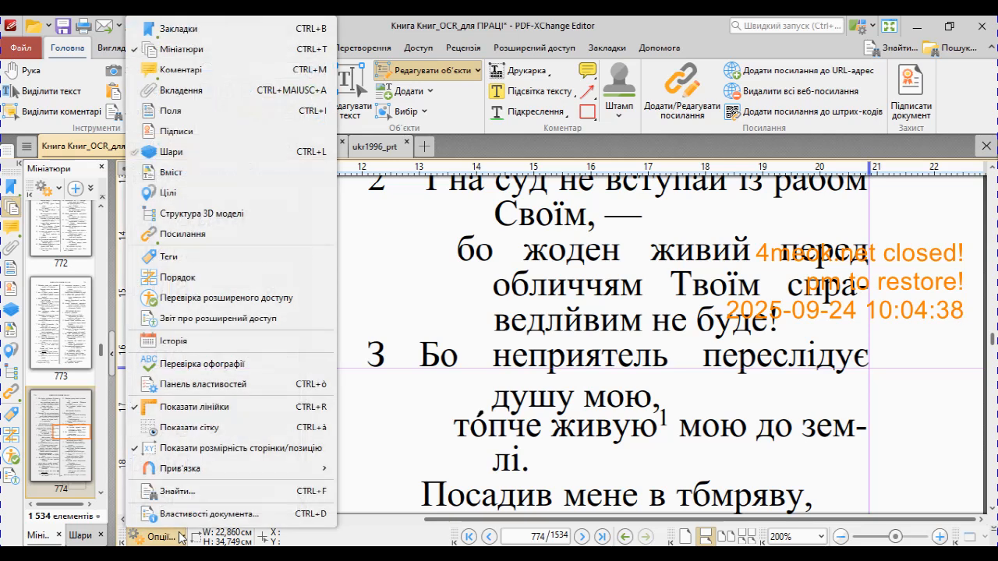
pyautogui.click(226, 431)
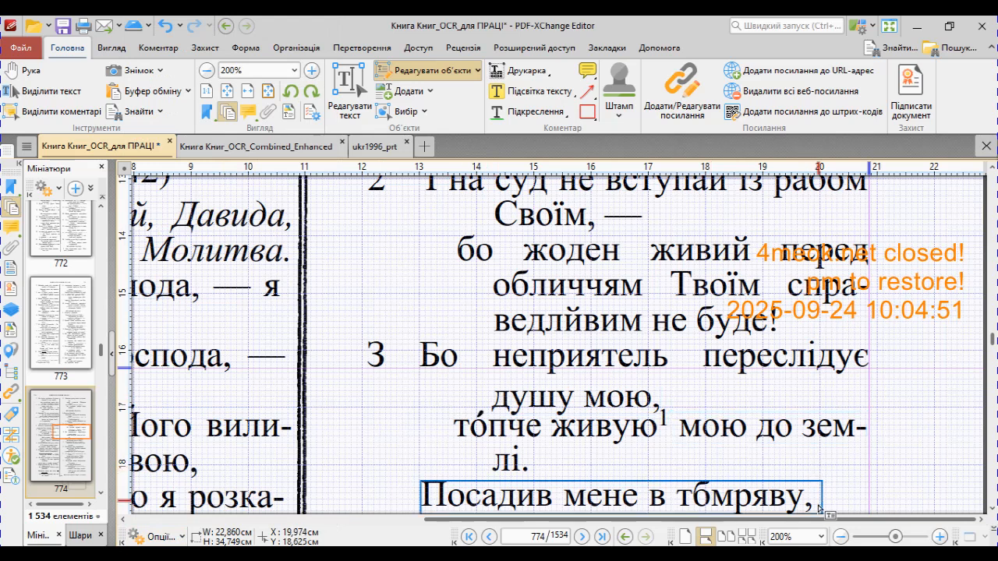
pyautogui.click(822, 536)
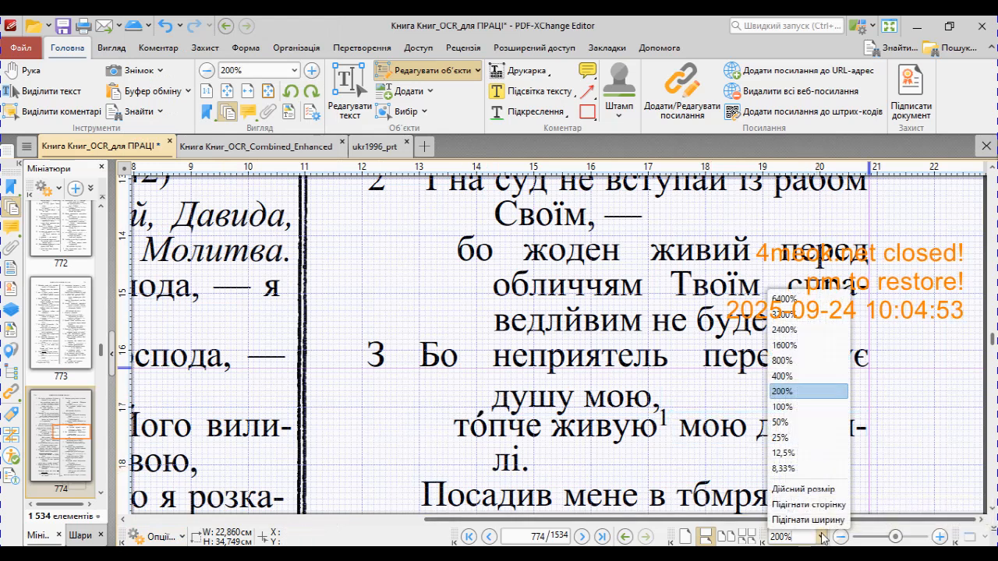
pyautogui.click(796, 382)
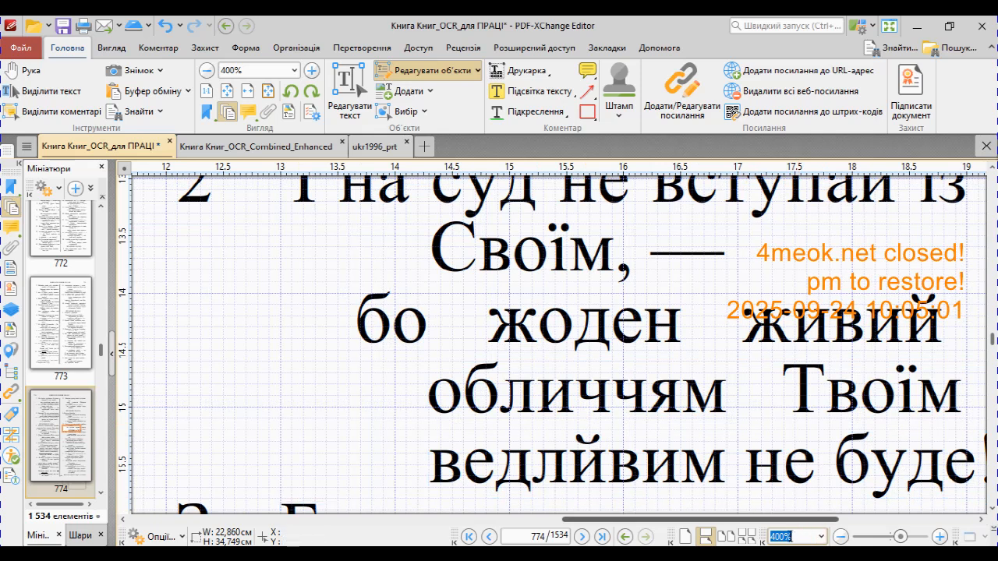
pyautogui.write('30')
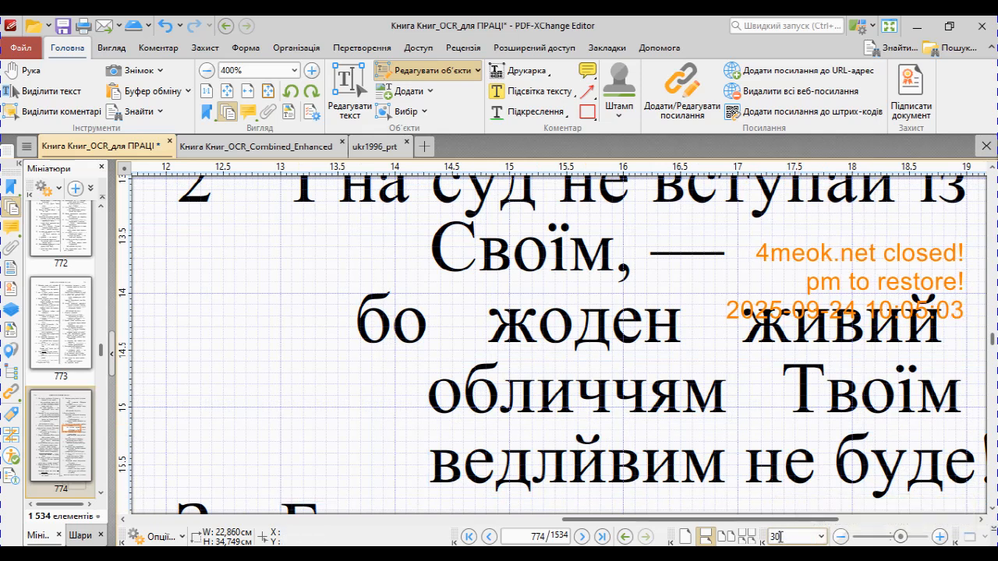
pyautogui.write('0')
pyautogui.press('Return')
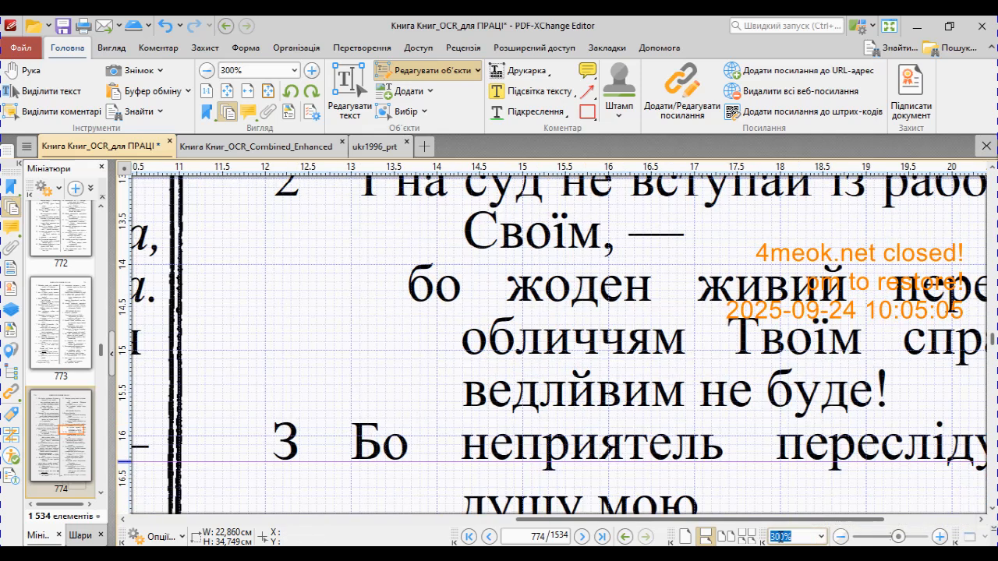
# - Nudge the verse 3 line "душу мою," slightly up, away from the line below, and deselect it
pyautogui.scroll(-3, 702, 413)
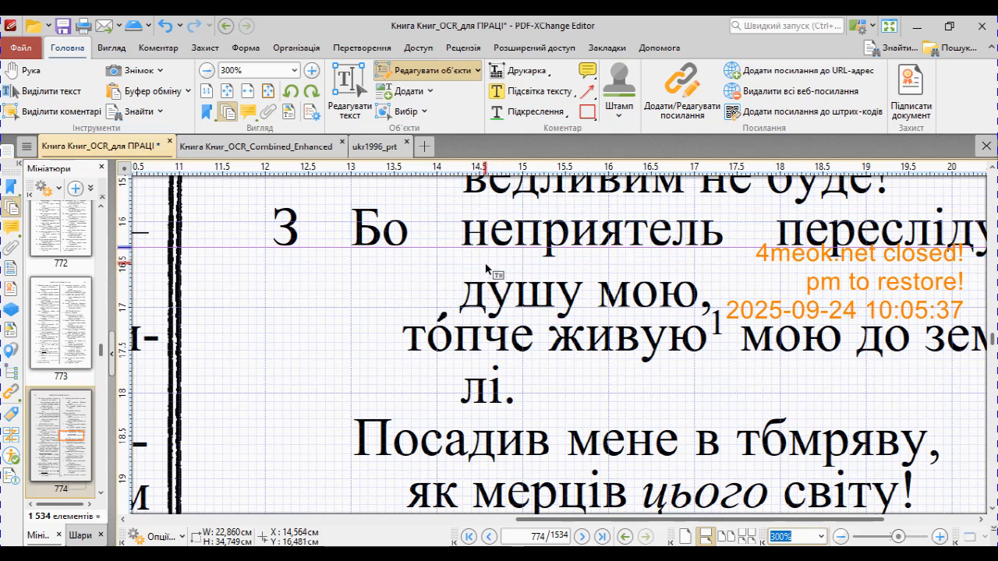
pyautogui.click(486, 293)
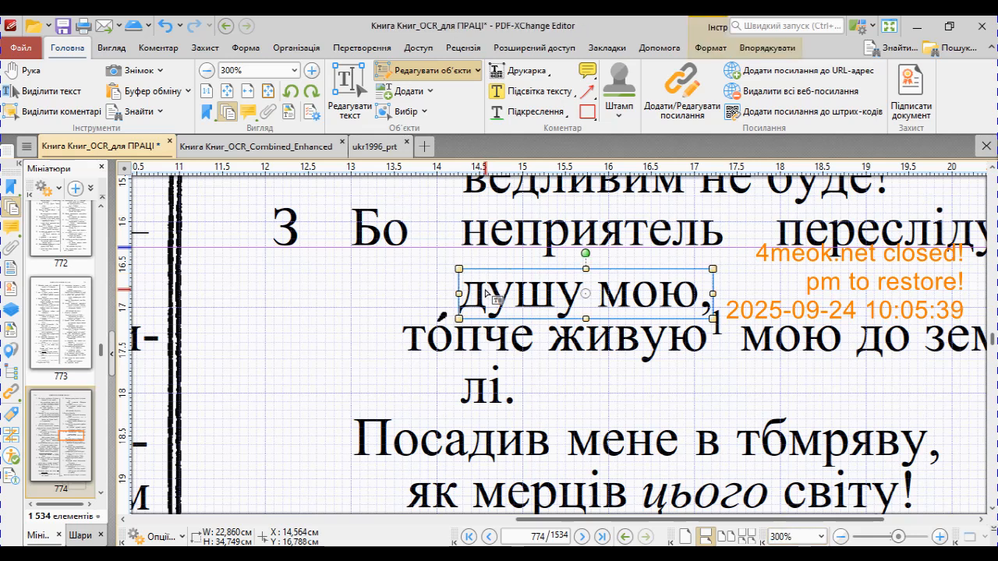
pyautogui.moveTo(485, 294); pyautogui.dragTo(486, 291)
pyautogui.press('Up')
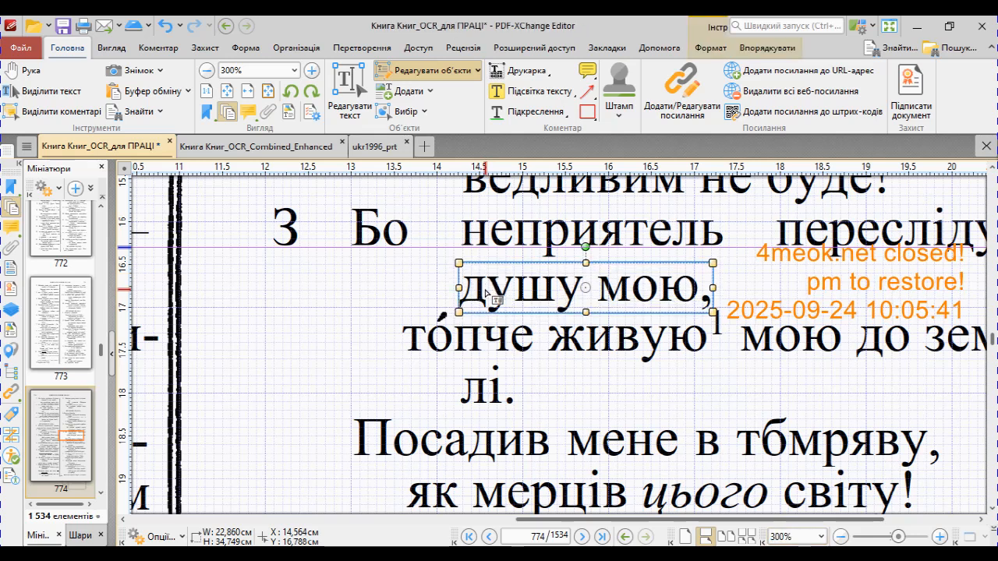
pyautogui.click(425, 280)
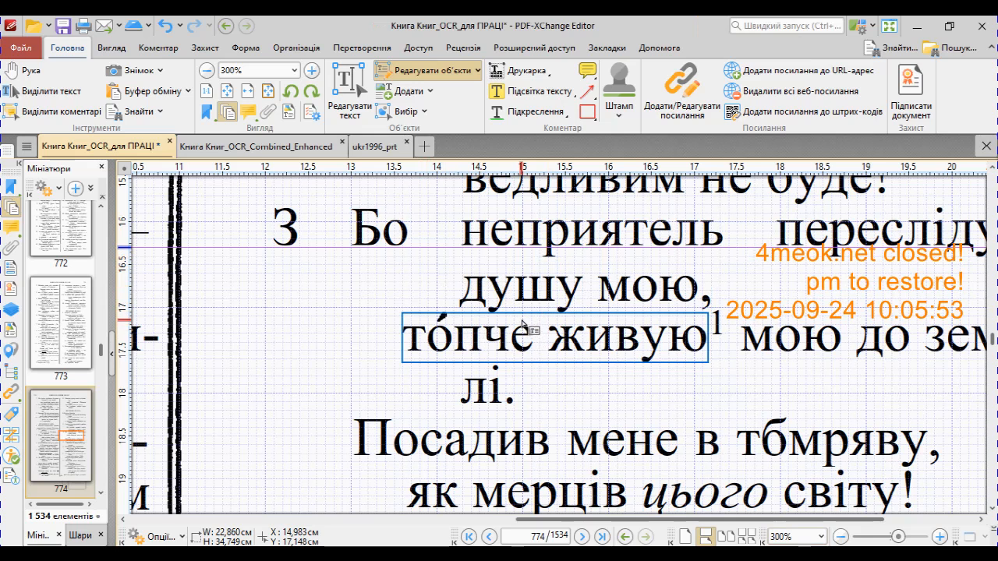
# - Deselect the verse 3 line "душу мою,", set the page zoom to 200% and hide the grid
pyautogui.click(530, 297)
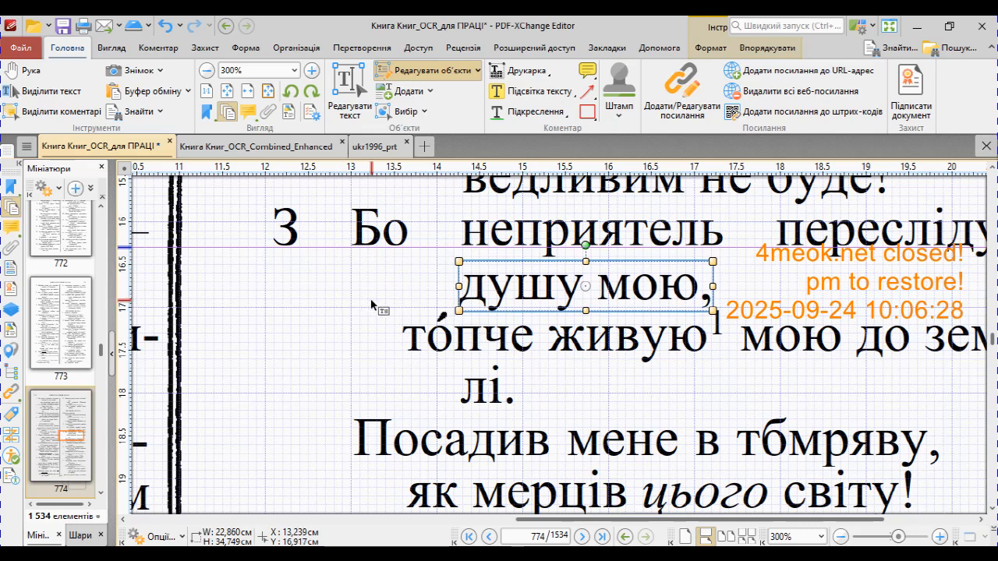
pyautogui.hotkey('ctrl', '-')
pyautogui.click(417, 299)
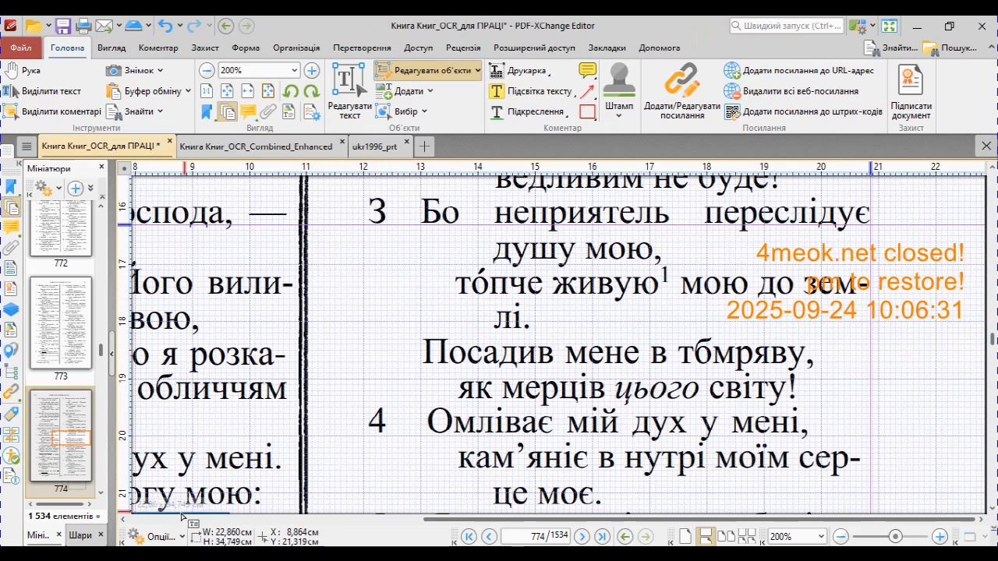
pyautogui.click(162, 537)
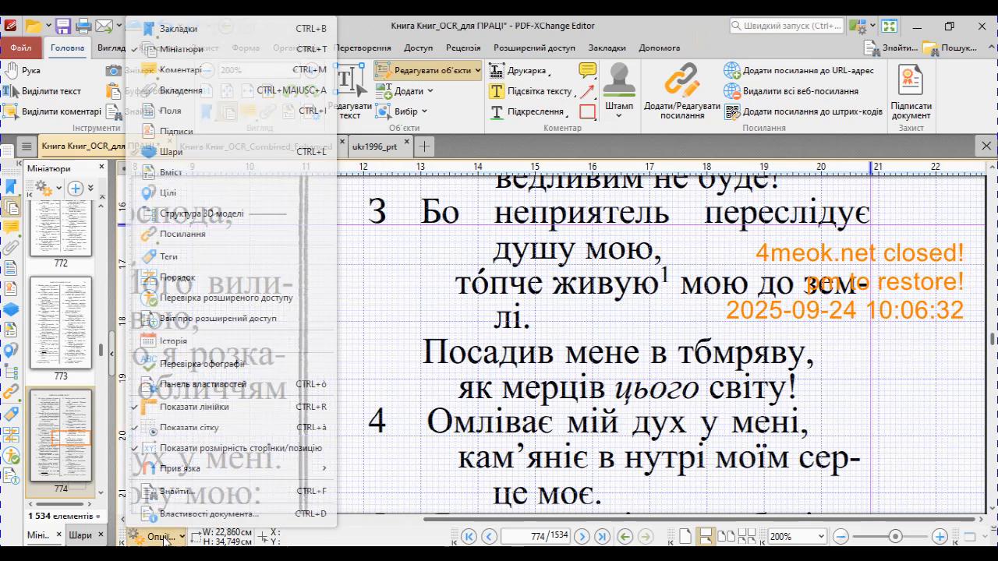
pyautogui.click(215, 427)
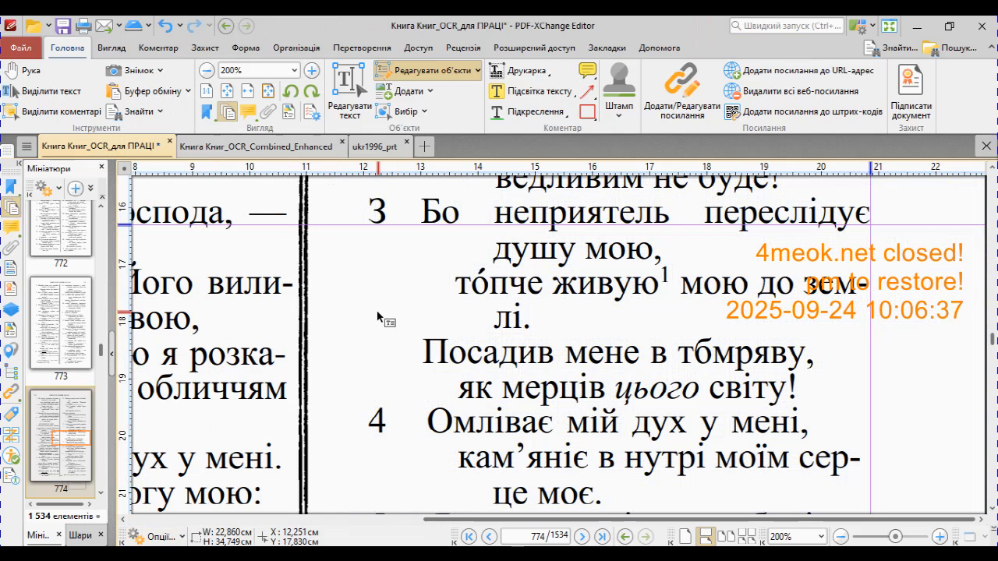
# - Examine how the verse numbers 3, 4 and 5 and their text lines are aligned in the right column
pyautogui.scroll(-3, 377, 317)
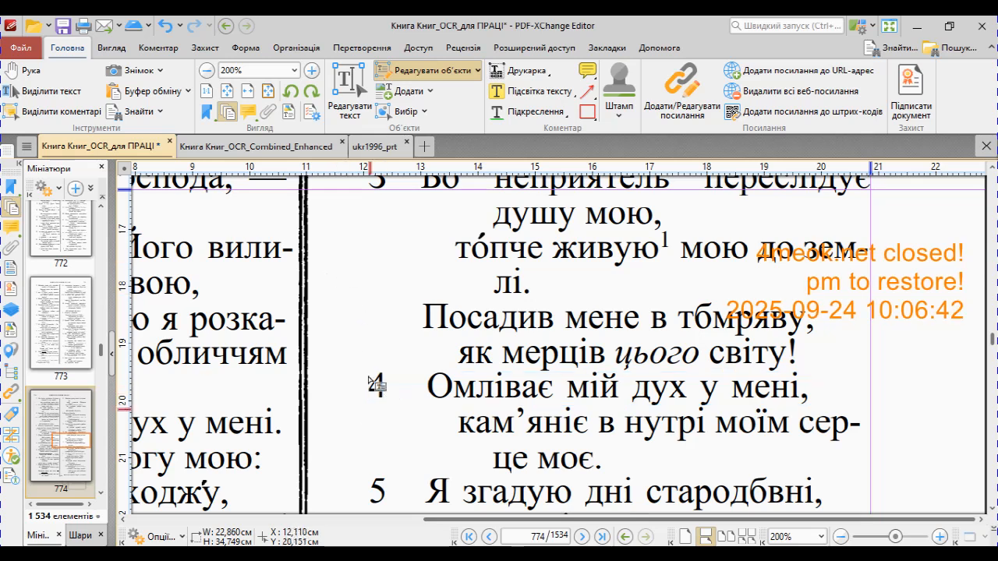
pyautogui.scroll(-2, 361, 319)
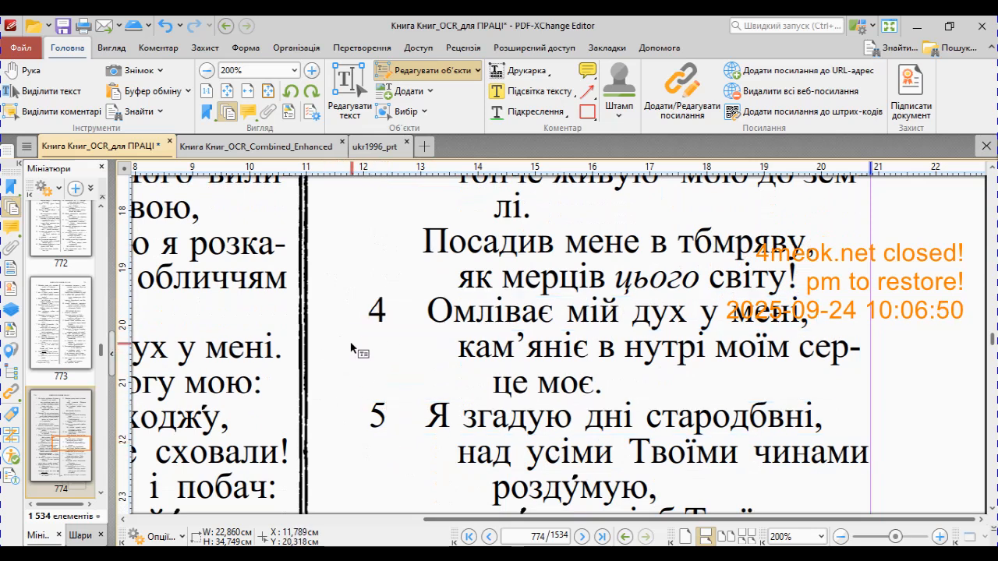
pyautogui.scroll(-4, 352, 349)
pyautogui.scroll(5, 352, 348)
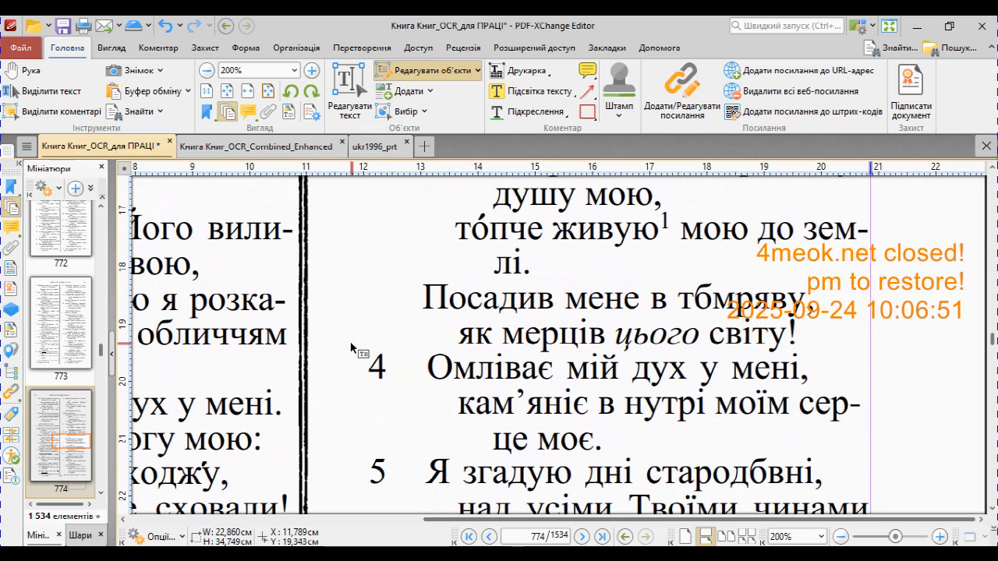
pyautogui.scroll(-1, 352, 349)
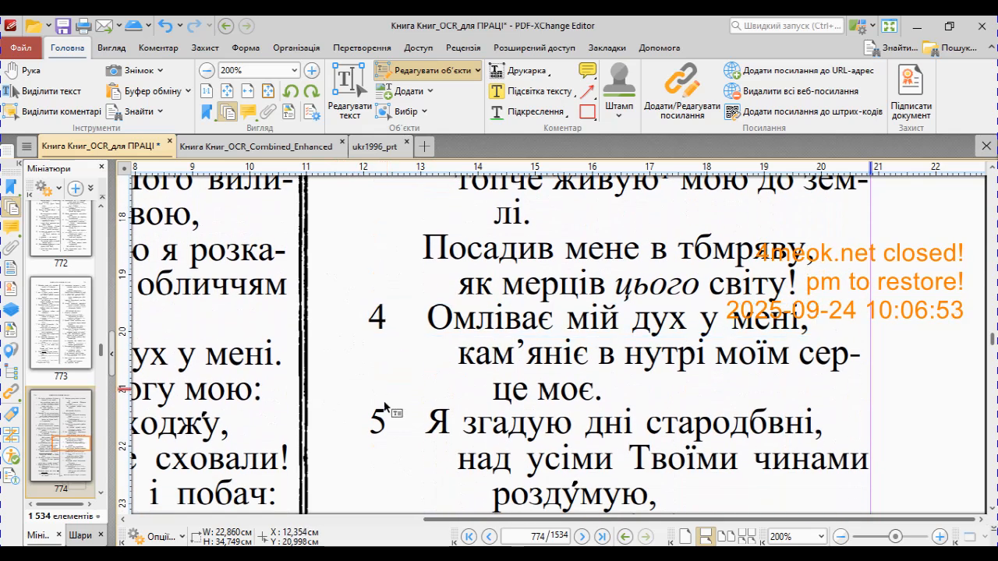
pyautogui.scroll(3, 366, 308)
pyautogui.scroll(2, 361, 293)
pyautogui.scroll(-2, 361, 293)
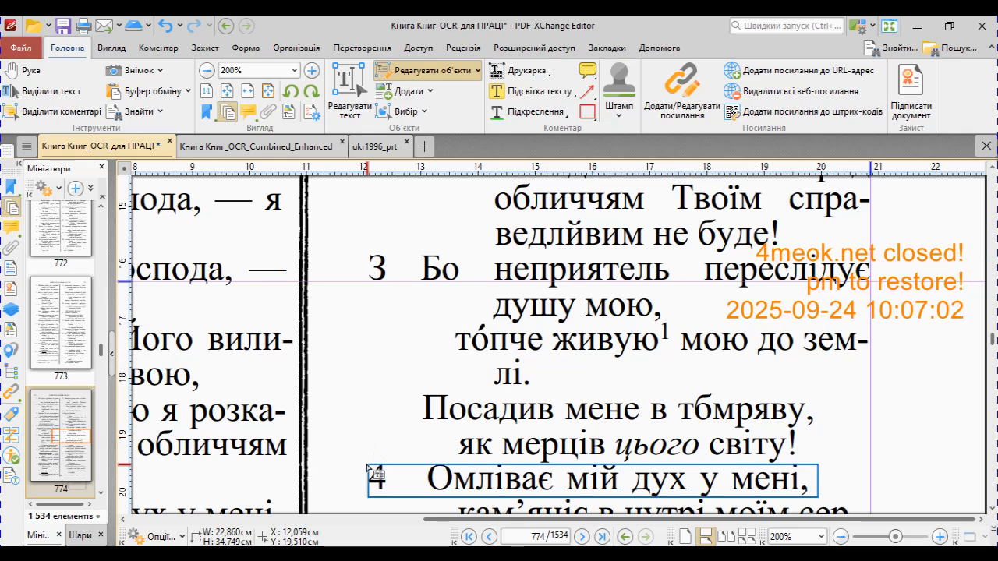
# - Try shifting the verse number 3 sideways along its line, leave it left of the verse number 4, and deselect it
pyautogui.click(379, 268)
pyautogui.press('Left')
pyautogui.press('Left')
pyautogui.press('Left')
pyautogui.press('Left')
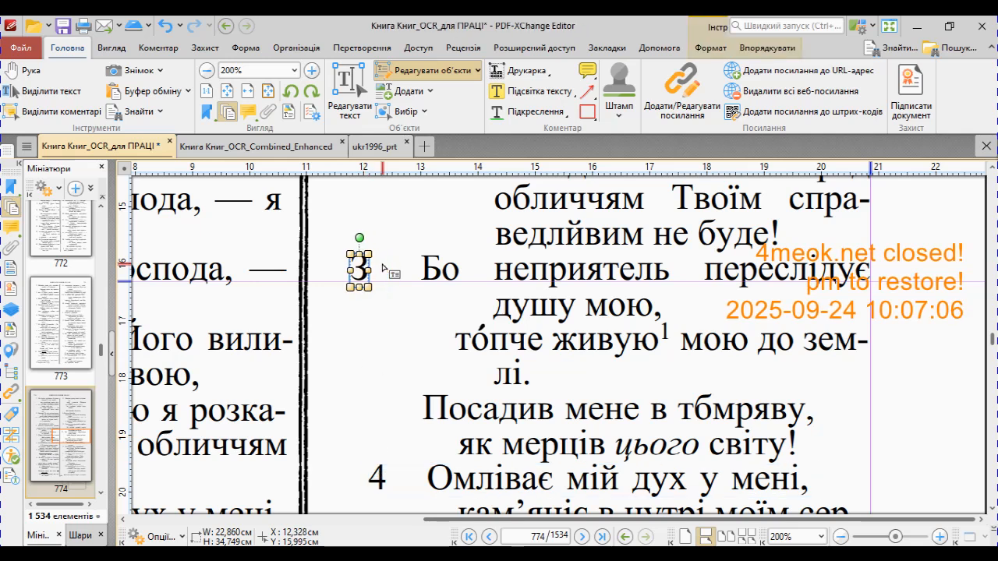
pyautogui.press('Right')
pyautogui.press('Right')
pyautogui.press('Right')
pyautogui.press('Right')
pyautogui.press('Right')
pyautogui.press('Right')
pyautogui.press('Right')
pyautogui.press('Right')
pyautogui.press('Right')
pyautogui.press('Right')
pyautogui.press('Right')
pyautogui.press('Right')
pyautogui.press('Left')
pyautogui.press('Left')
pyautogui.press('Left')
pyautogui.press('Left')
pyautogui.press('Left')
pyautogui.press('Left')
pyautogui.press('Left')
pyautogui.press('Left')
pyautogui.press('Left')
pyautogui.press('Left')
pyautogui.press('Left')
pyautogui.press('Left')
pyautogui.press('Left')
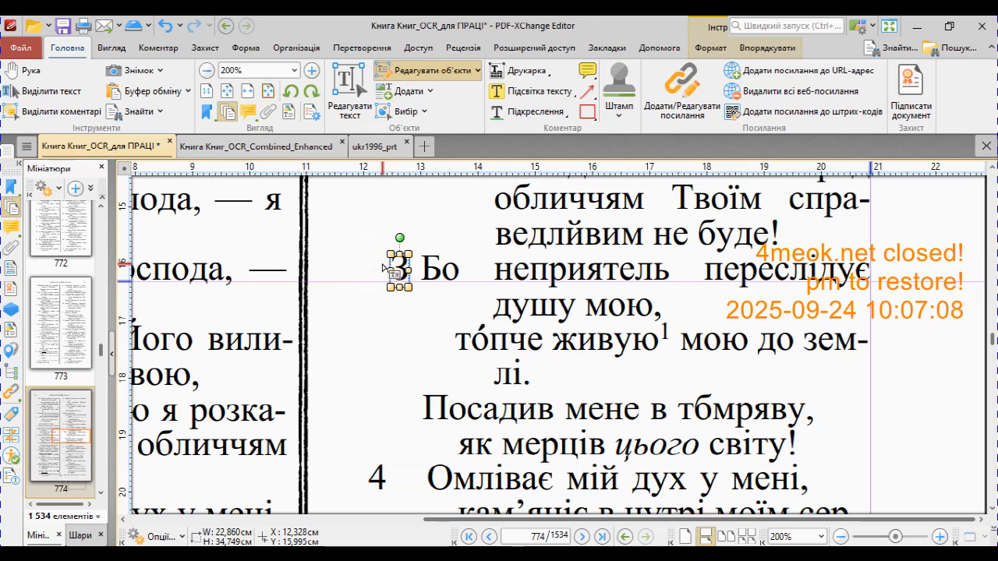
pyautogui.click(340, 360)
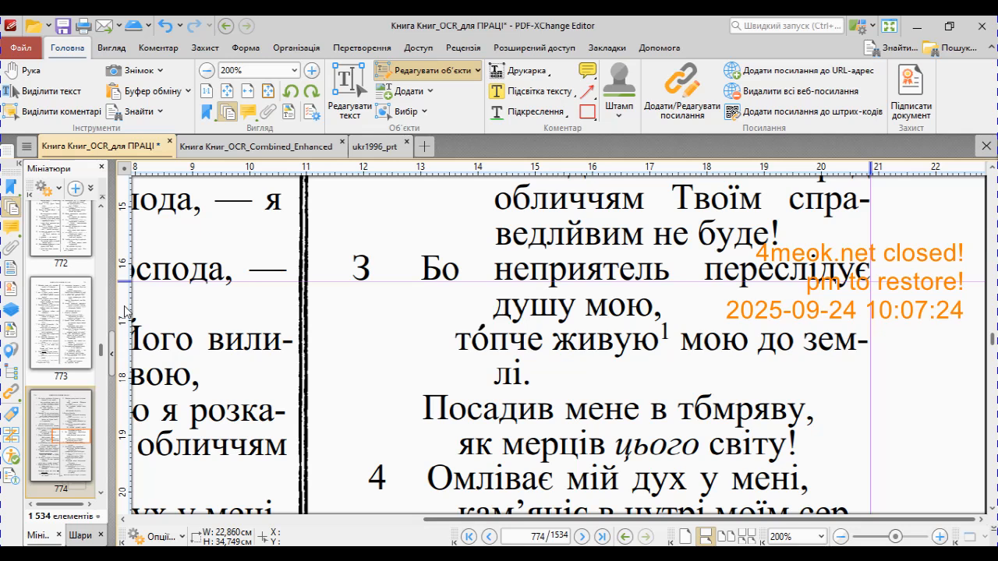
# - Add a vertical guide at about 12.1 cm along the left edge of the verse numbers 4, 5 and 6
pyautogui.moveTo(125, 310); pyautogui.dragTo(367, 310)
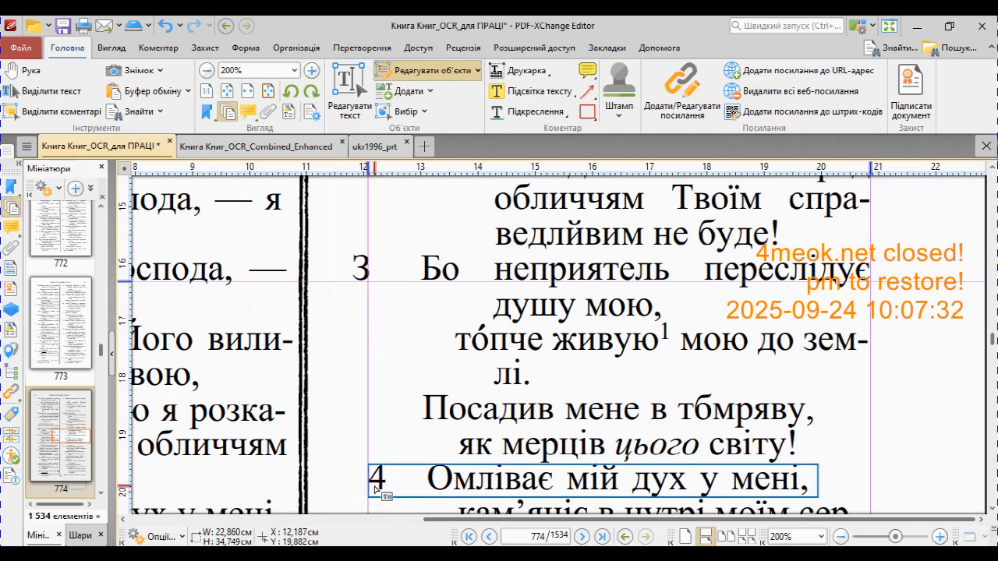
pyautogui.scroll(-5, 392, 383)
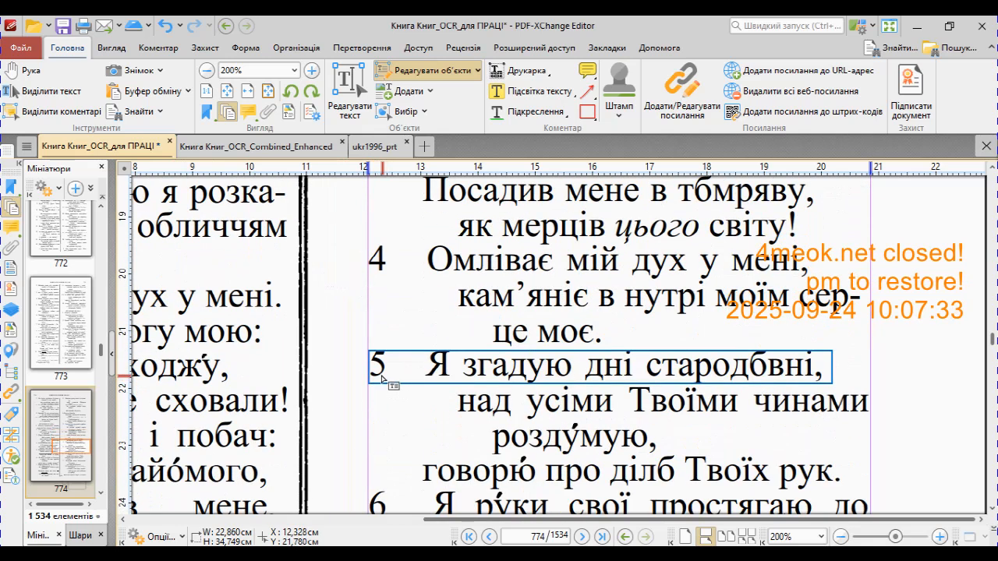
pyautogui.scroll(-1, 395, 421)
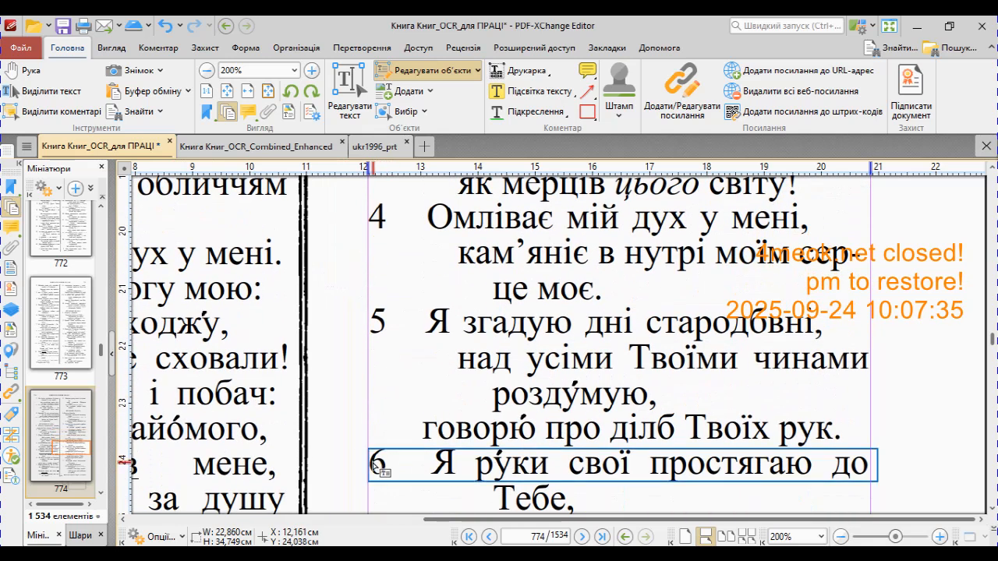
pyautogui.moveTo(367, 168); pyautogui.dragTo(370, 168)
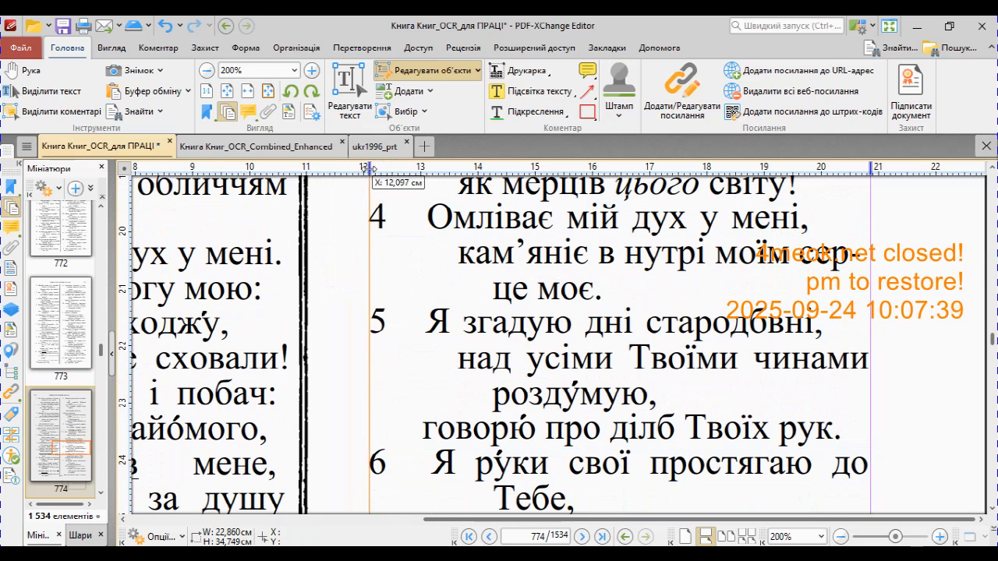
# - Move the verse number 1 beside "Псалом Давидів." right to the vertical guide and deselect it
pyautogui.scroll(-4, 395, 364)
pyautogui.scroll(-12, 396, 363)
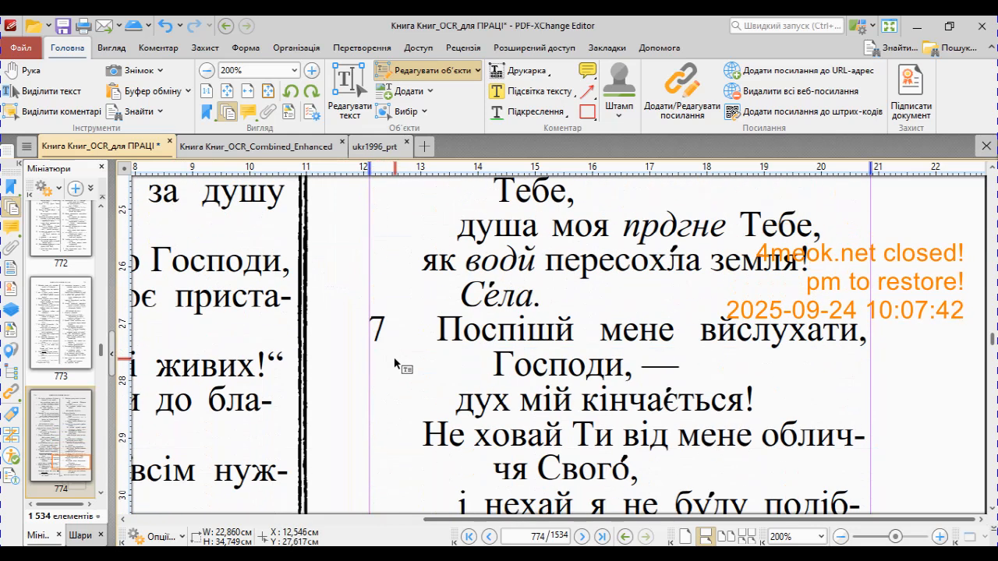
pyautogui.scroll(16, 395, 363)
pyautogui.scroll(15, 395, 363)
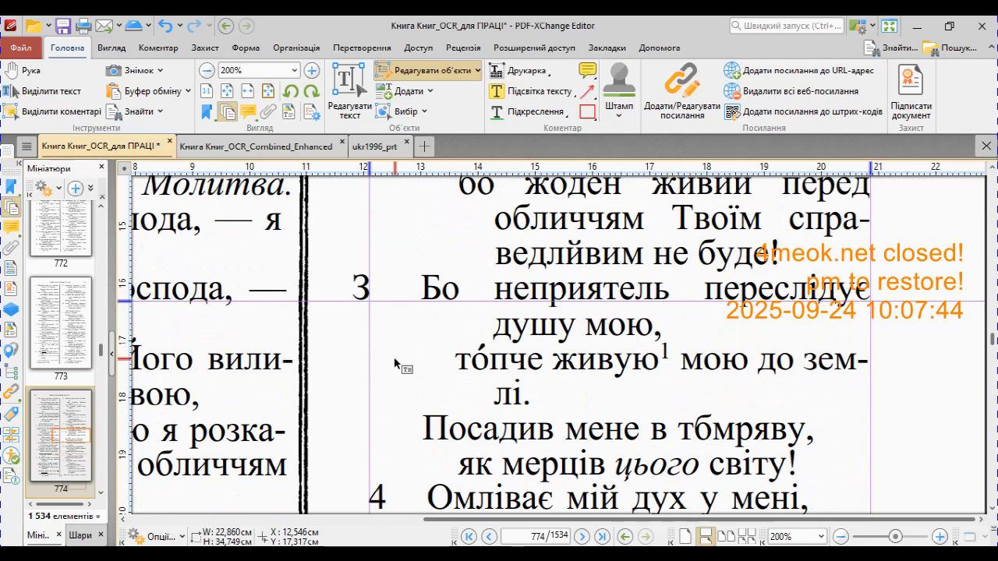
pyautogui.scroll(3, 395, 363)
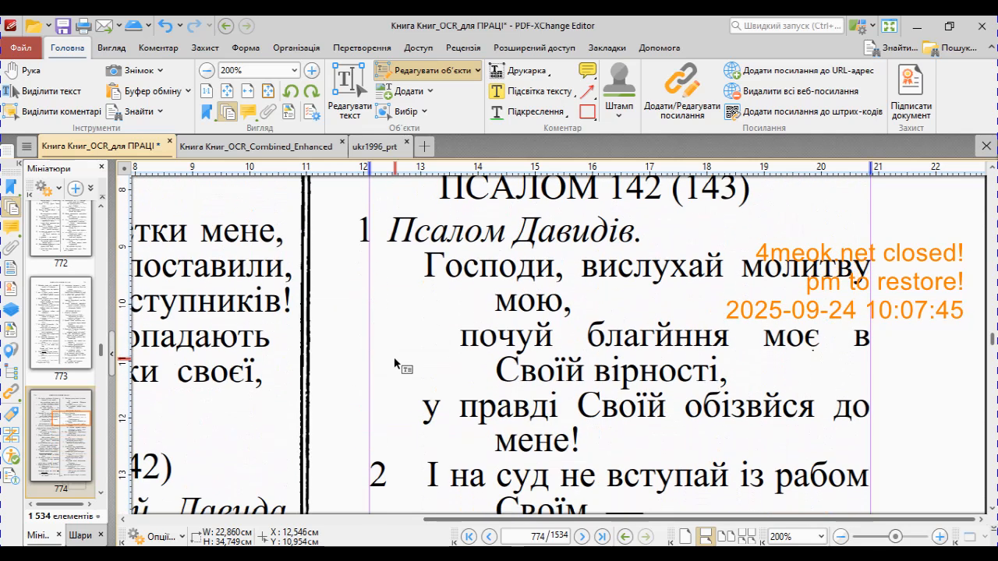
pyautogui.click(364, 238)
pyautogui.press('Right')
pyautogui.press('Right')
pyautogui.press('Right')
pyautogui.press('Right')
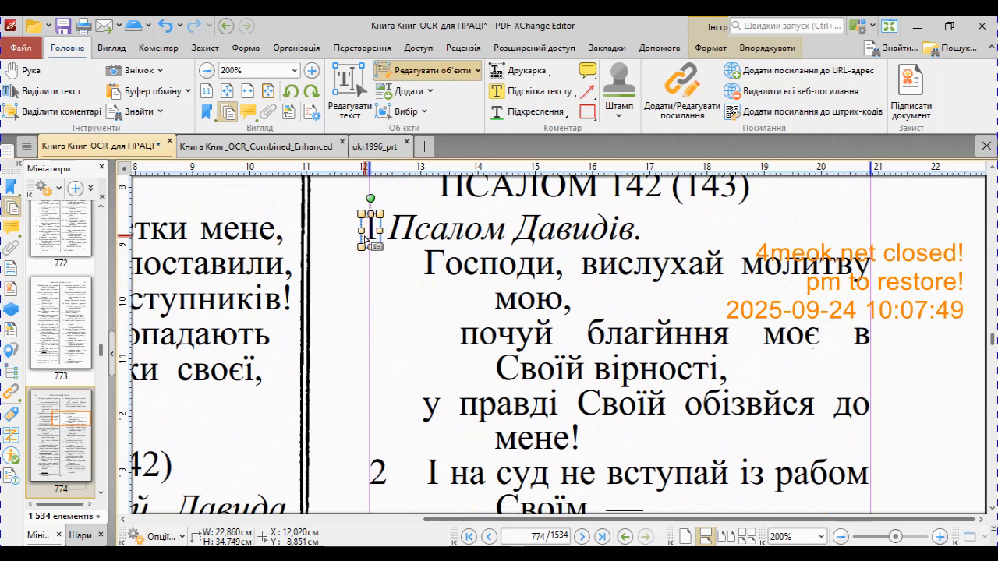
pyautogui.click(379, 308)
# - Move the verse number 3 right to the vertical guide so it lines up with the other verse numbers, and deselect it
pyautogui.scroll(-3, 379, 309)
pyautogui.scroll(-2, 382, 315)
pyautogui.click(355, 314)
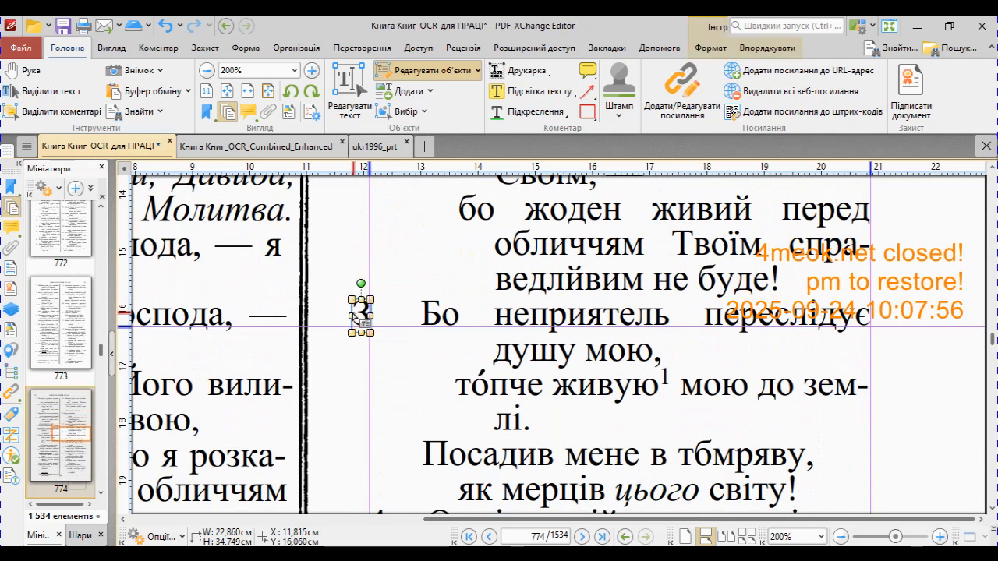
pyautogui.press('Right')
pyautogui.press('Right')
pyautogui.press('Right')
pyautogui.press('Right')
pyautogui.press('Right')
pyautogui.press('Right')
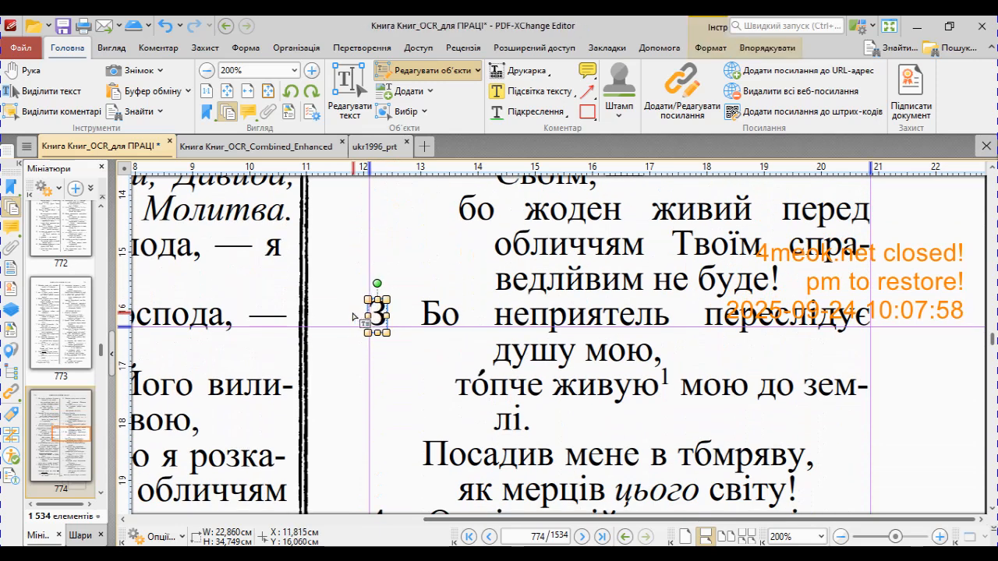
pyautogui.click(388, 371)
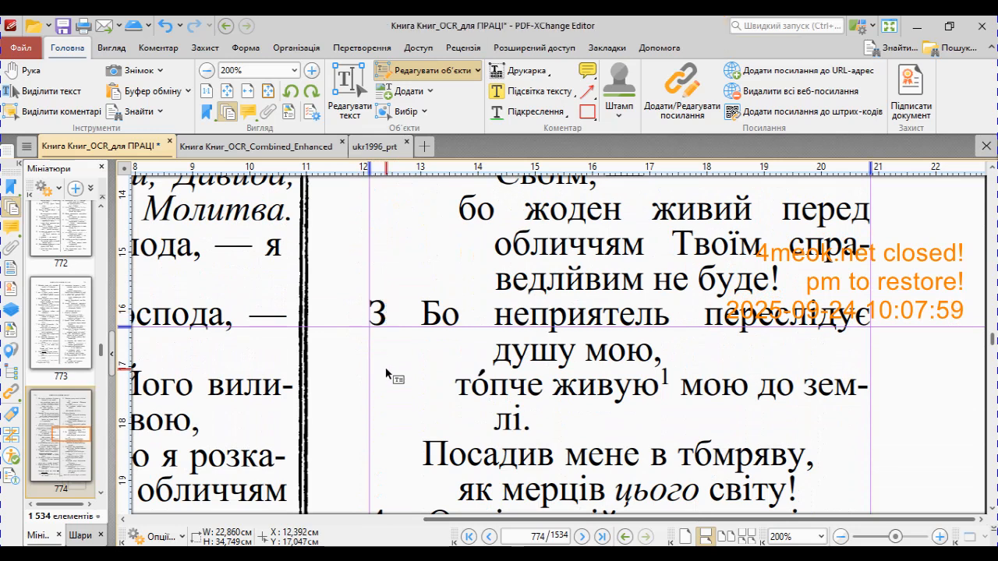
pyautogui.click(377, 312)
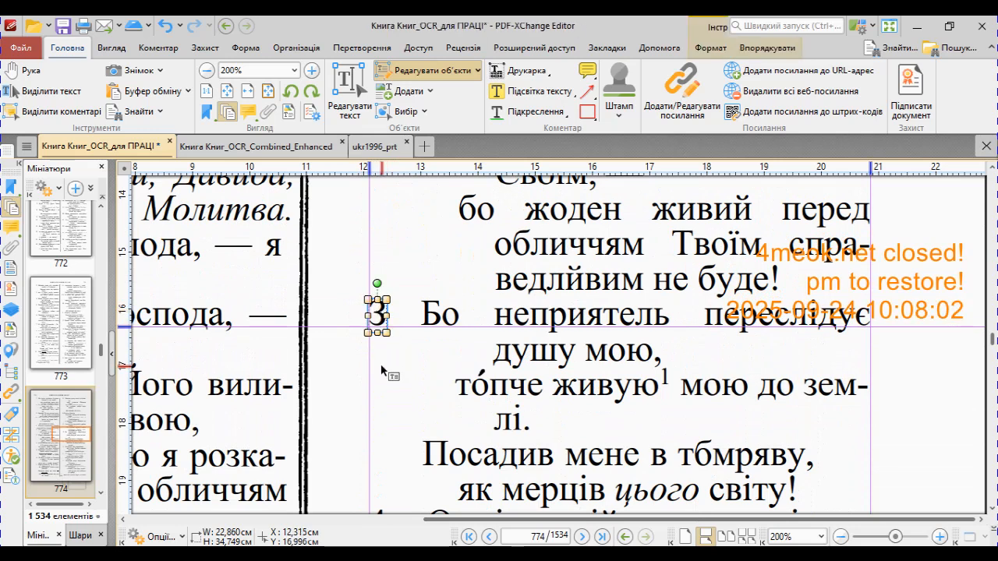
pyautogui.click(387, 377)
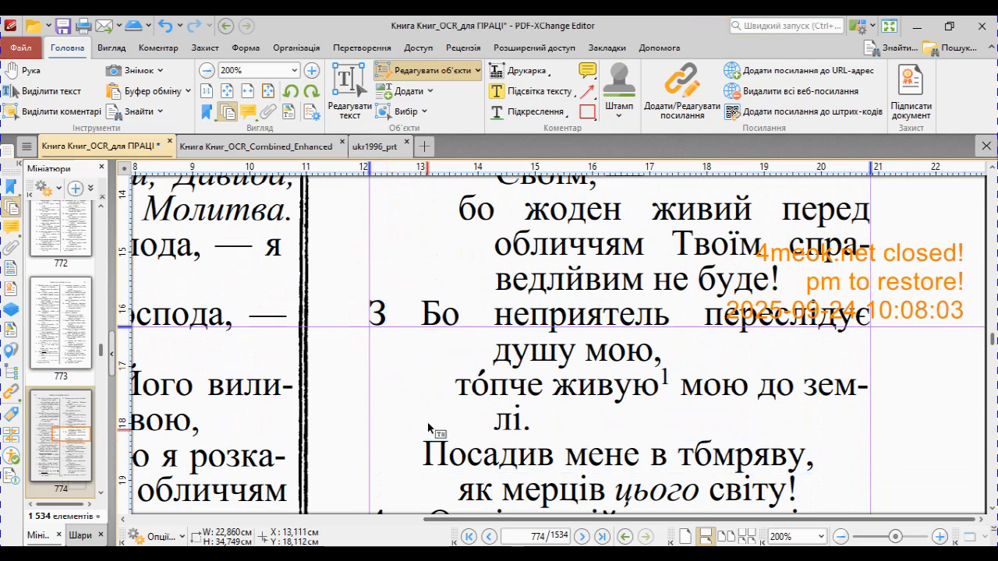
# - Add a second vertical guide at about 13 cm, along the left edge of "Бо" in verse 3
pyautogui.scroll(-1, 412, 366)
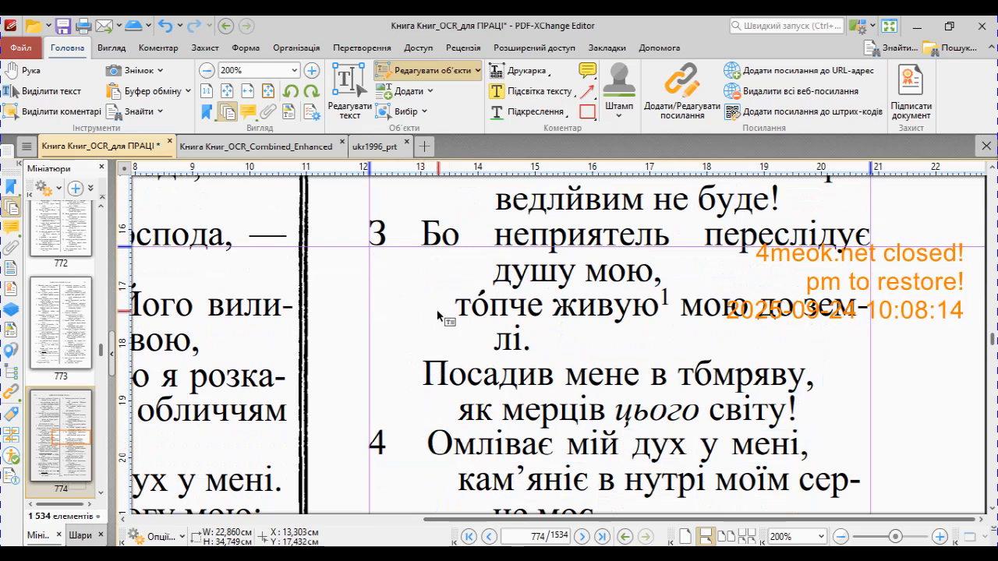
pyautogui.scroll(5, 438, 315)
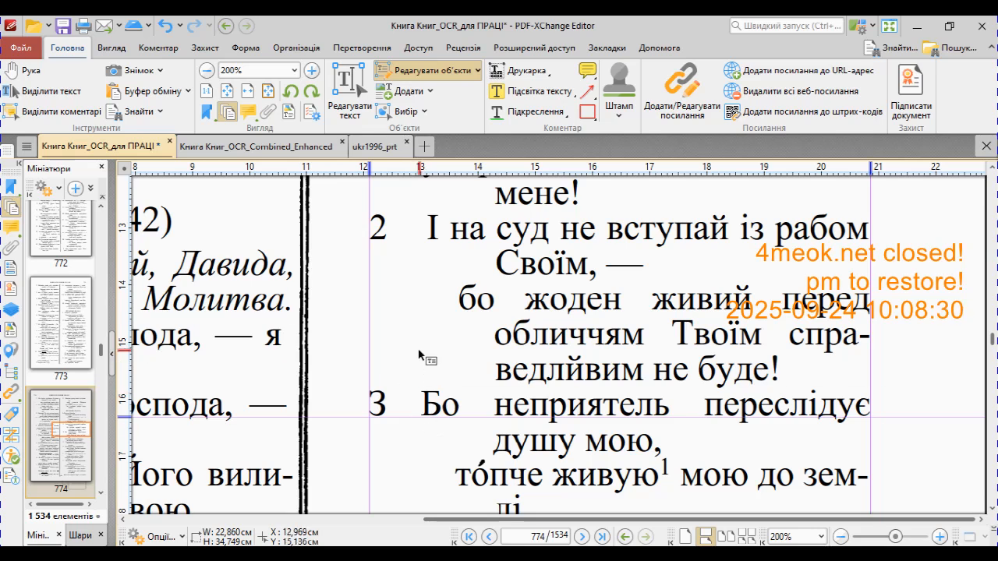
pyautogui.scroll(-2, 421, 355)
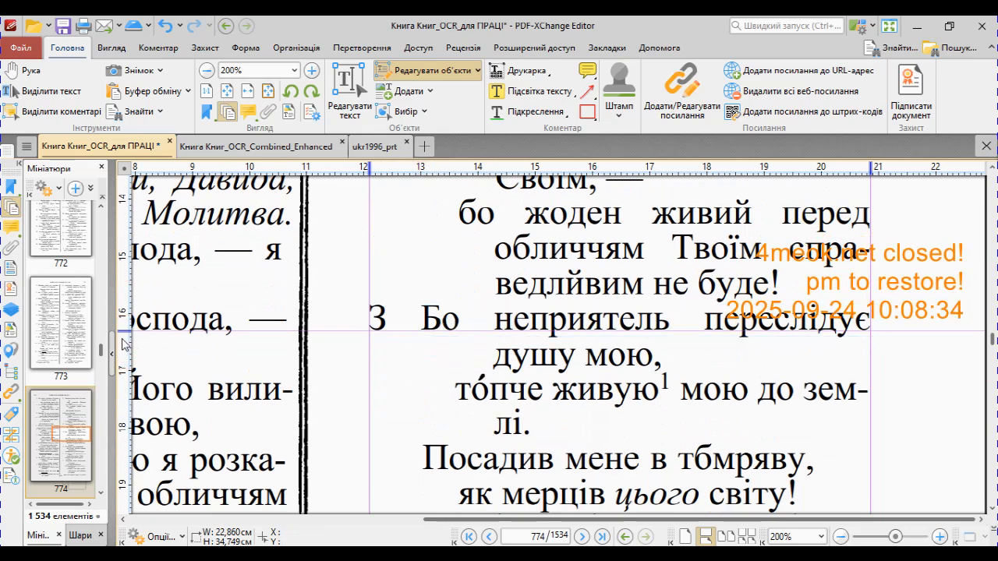
pyautogui.moveTo(122, 343); pyautogui.dragTo(420, 347)
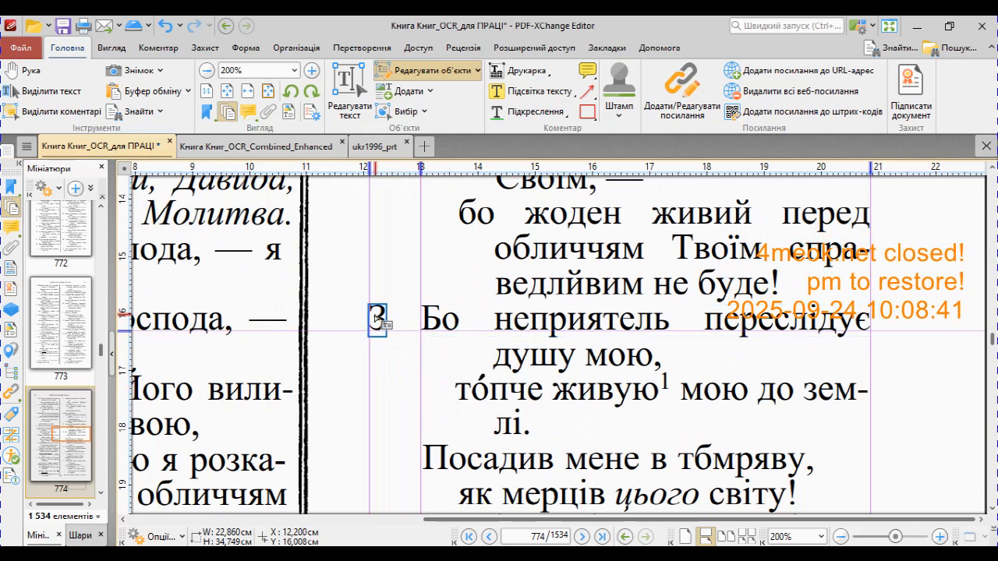
# - Shift the second vertical guide slightly right to the start of the first text lines of verses 4 and 5
pyautogui.scroll(3, 443, 289)
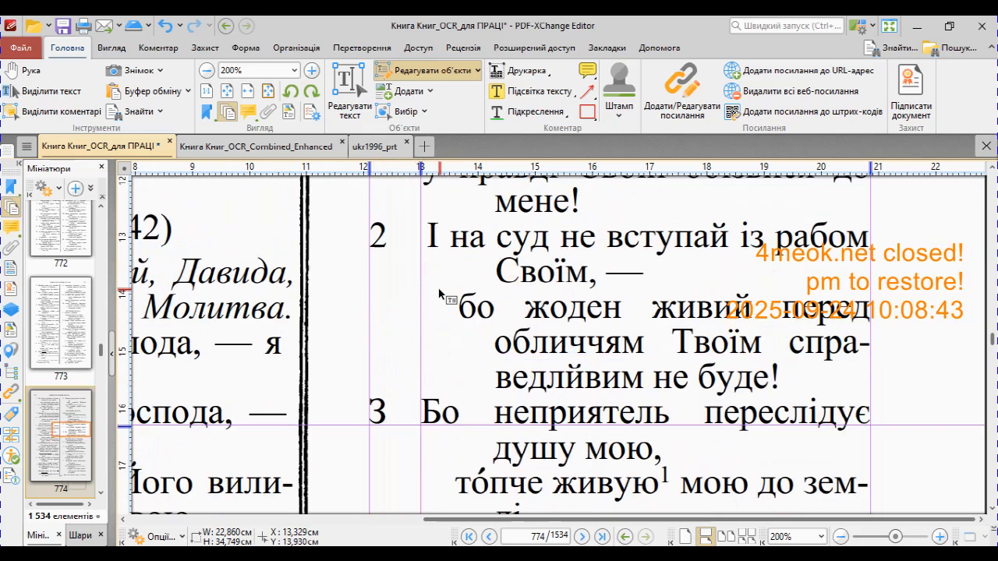
pyautogui.scroll(2, 450, 401)
pyautogui.scroll(-7, 452, 404)
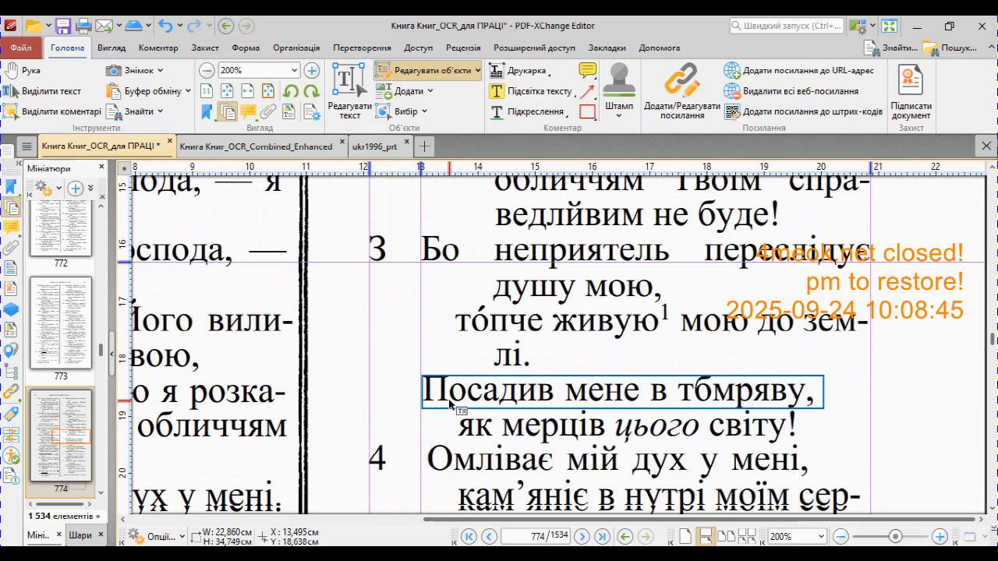
pyautogui.scroll(-1, 436, 413)
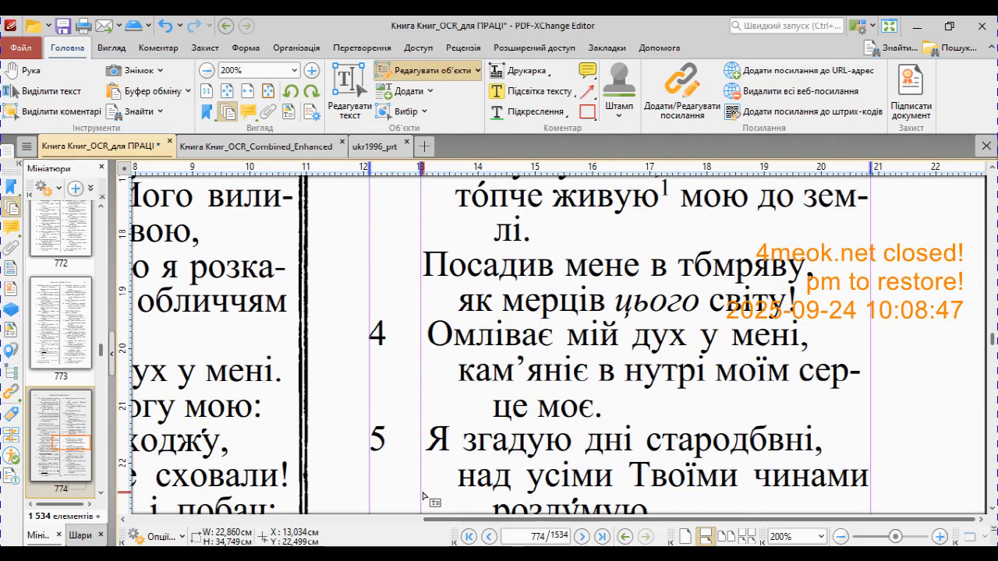
pyautogui.moveTo(419, 168); pyautogui.dragTo(426, 167)
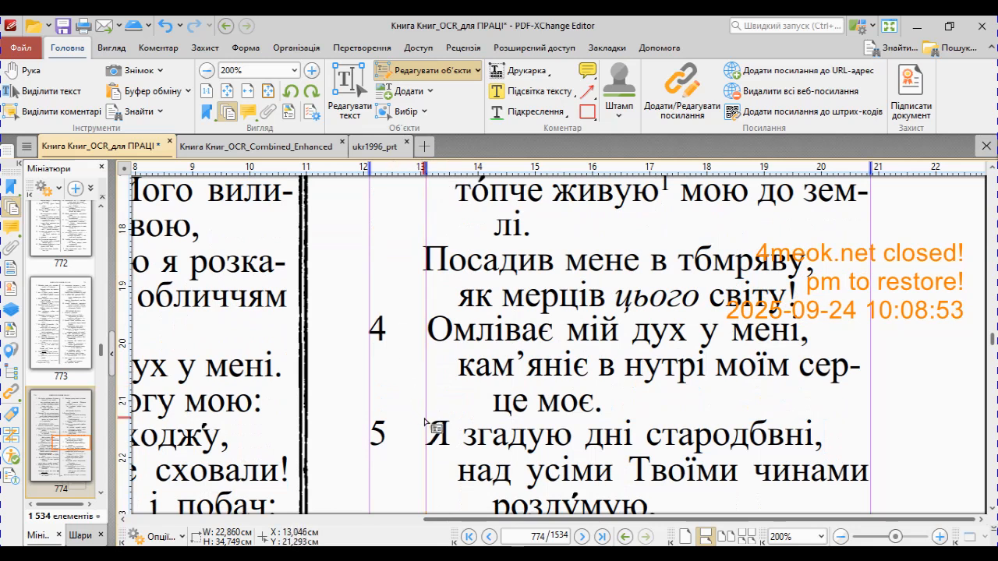
# - Move the line "говорю́ про ділб Твоїх рук." in verse 5 right to the second vertical guide and deselect it
pyautogui.scroll(-3, 445, 419)
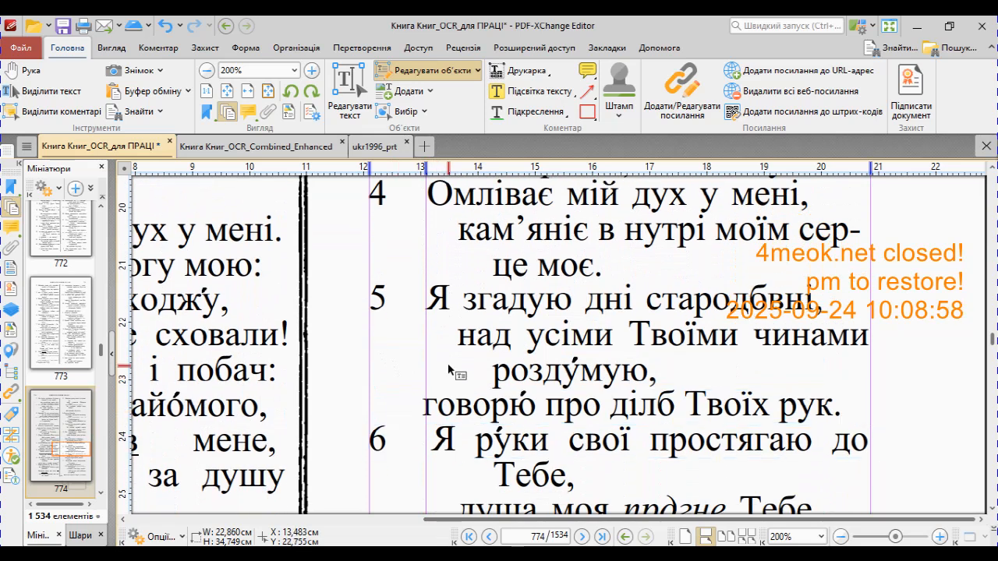
pyautogui.click(441, 414)
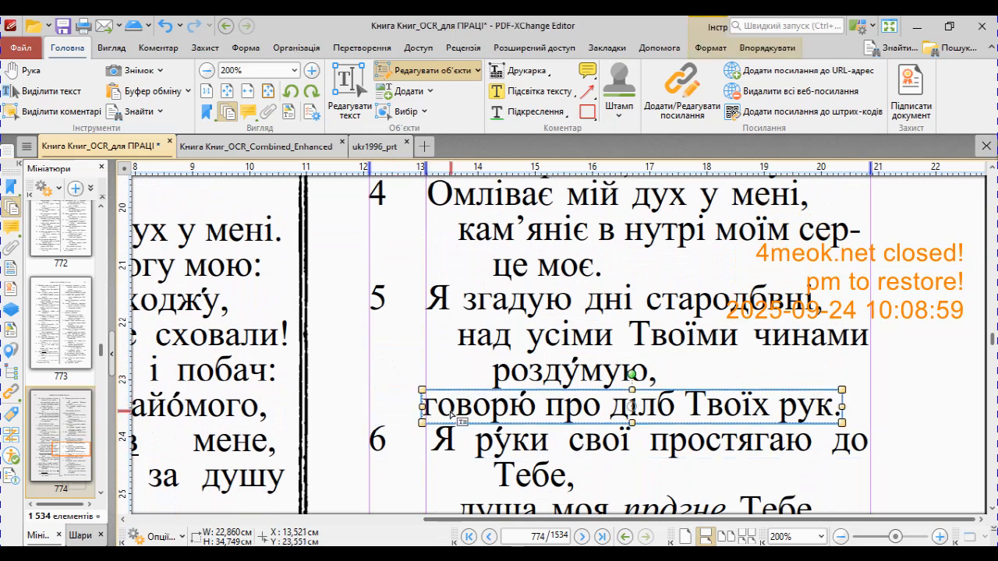
pyautogui.press('Right')
pyautogui.press('Right')
pyautogui.press('Right')
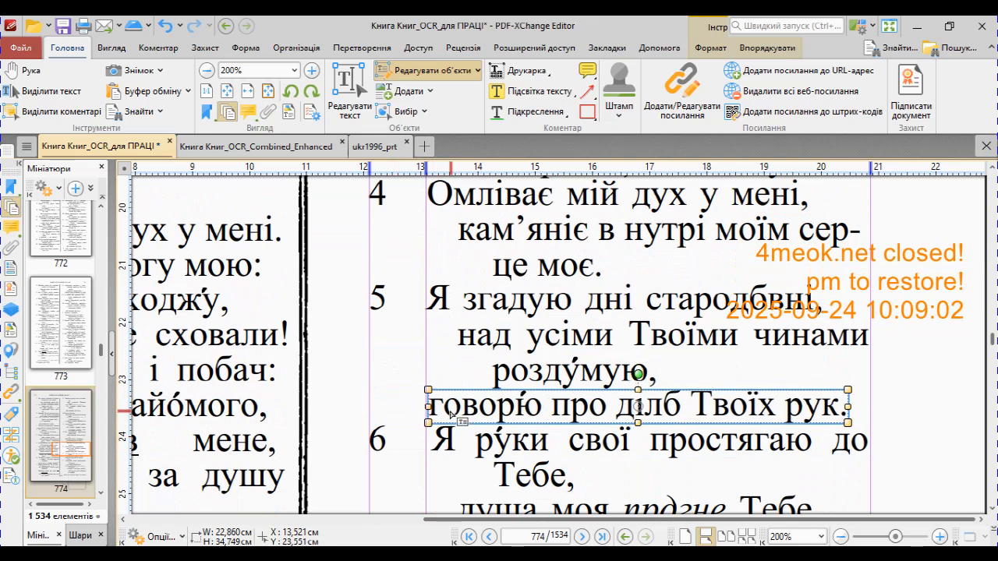
pyautogui.press('Escape')
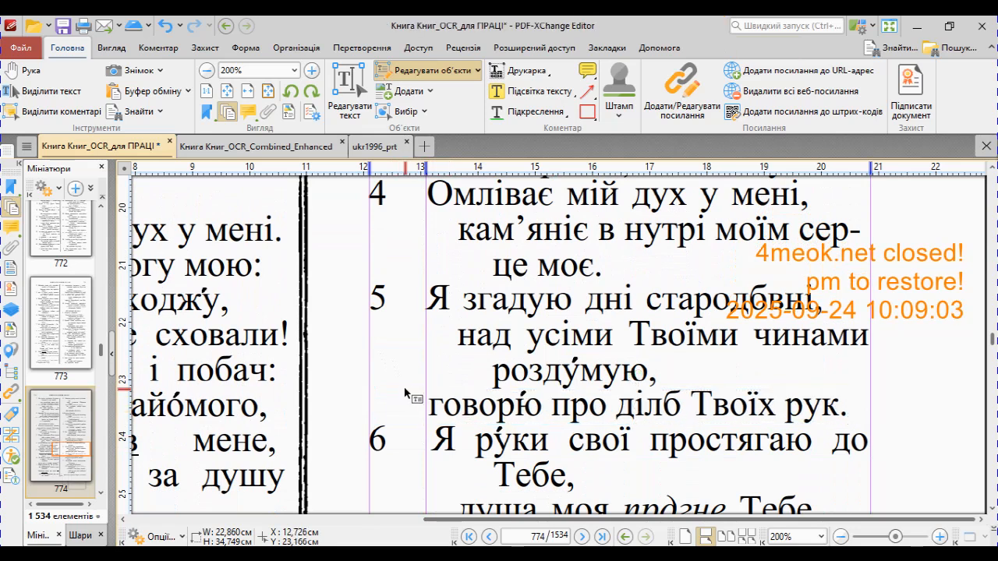
# - Delete one space between the verse number 7 and its first word to bring the text closer to the second vertical guide
pyautogui.scroll(-5, 405, 392)
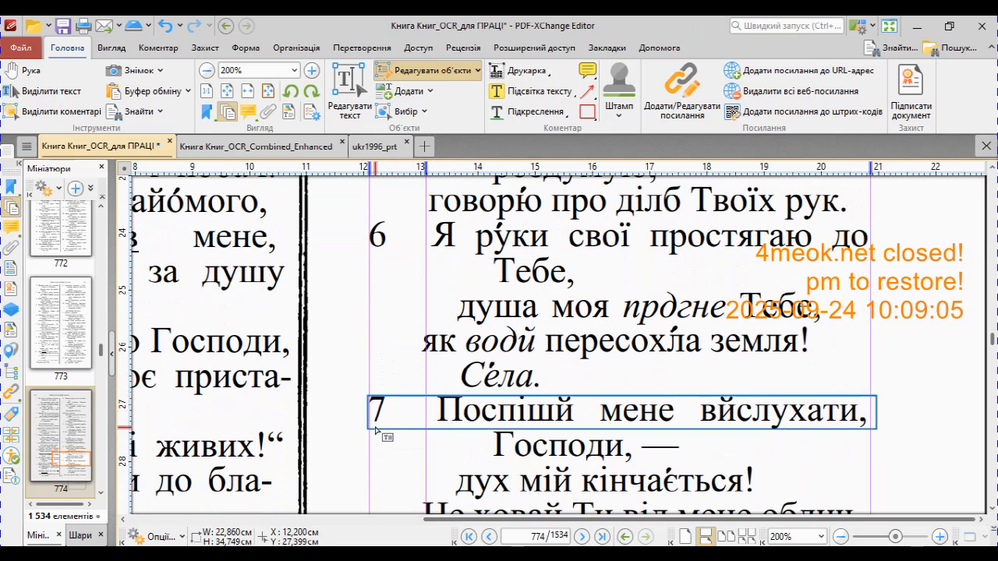
pyautogui.click(439, 413)
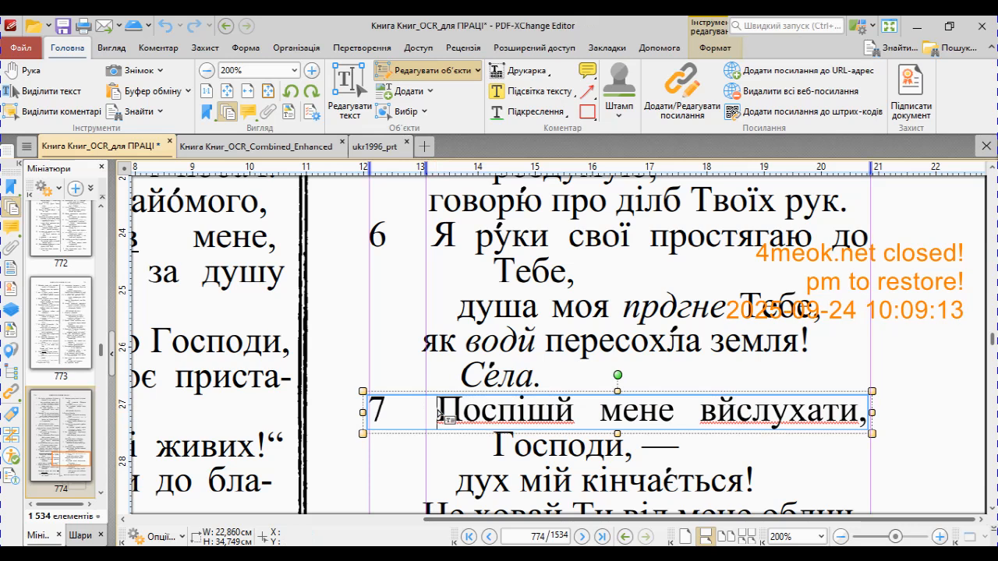
pyautogui.press('BackSpace')
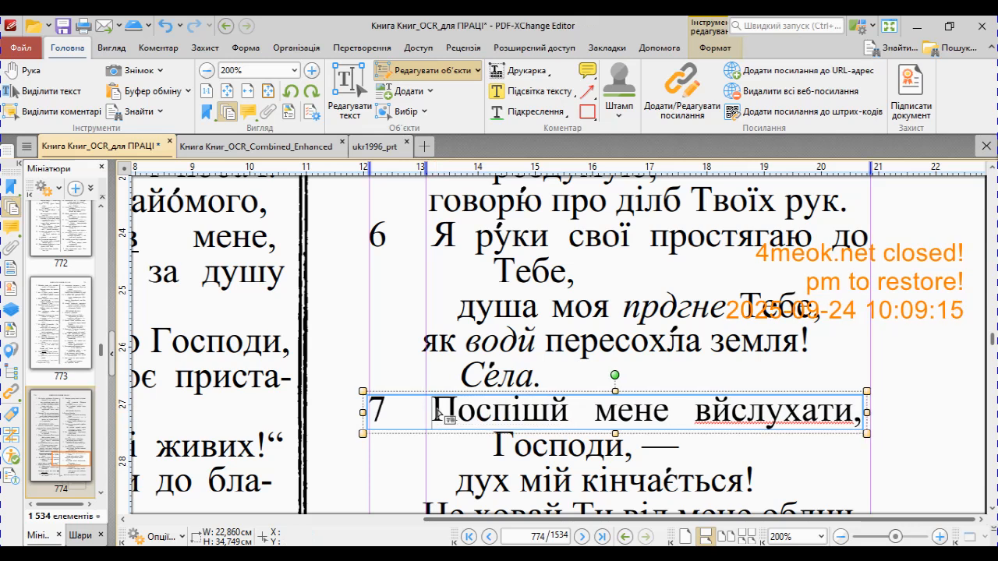
pyautogui.press('BackSpace')
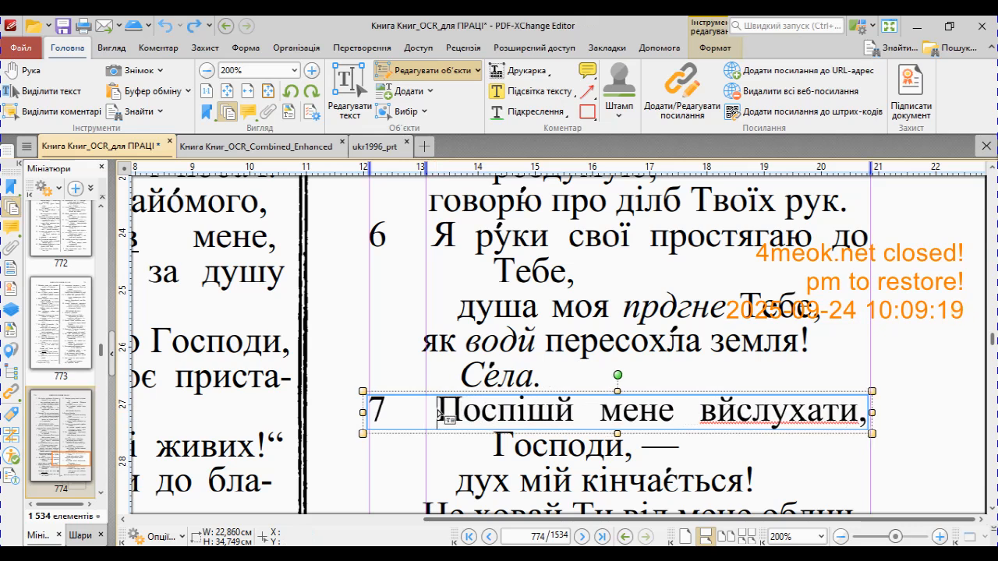
pyautogui.click(440, 464)
# - Nudge the line "Бо неприятель переслідує" in verse 3 slightly right toward the second vertical guide and deselect it
pyautogui.scroll(8, 439, 461)
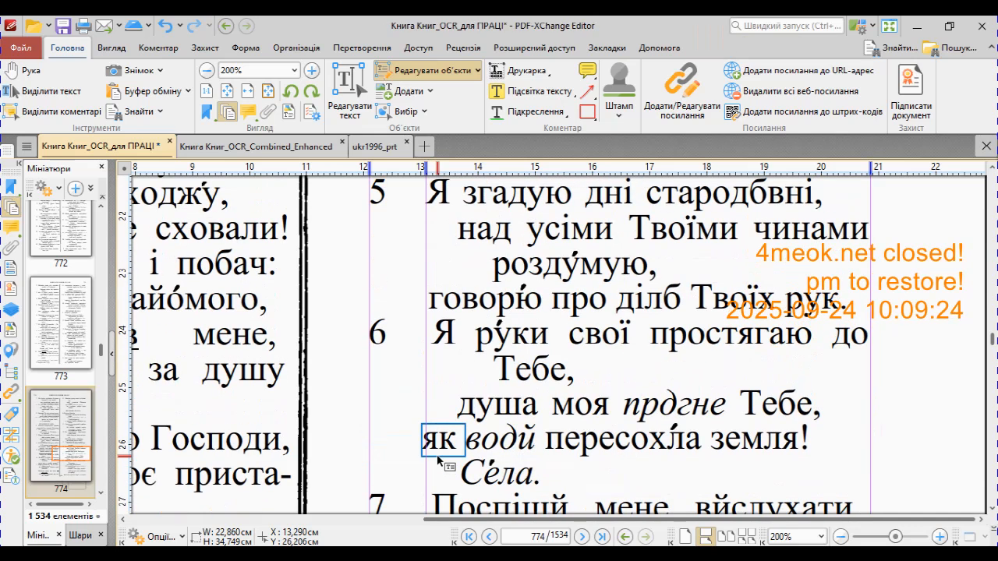
pyautogui.scroll(4, 439, 462)
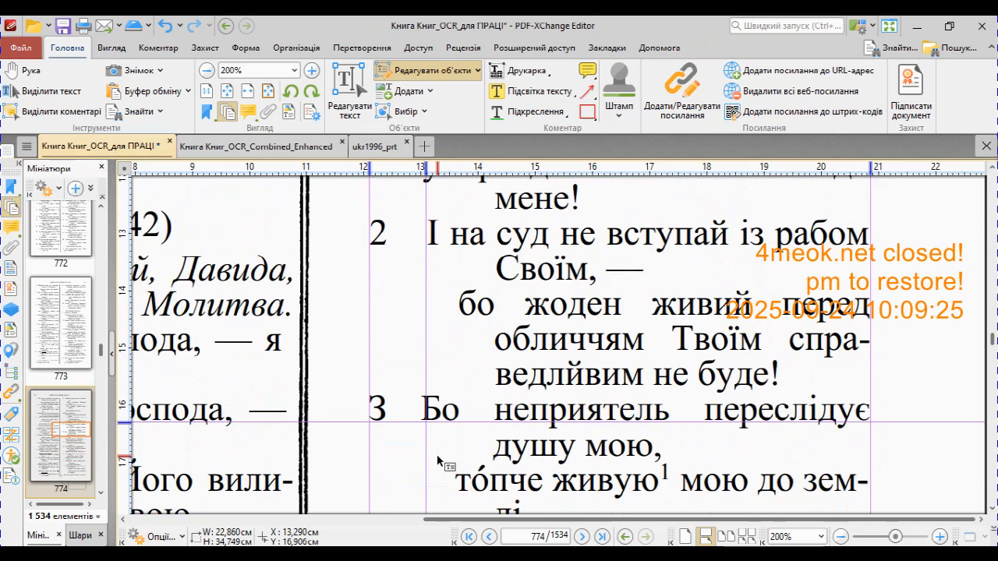
pyautogui.click(427, 421)
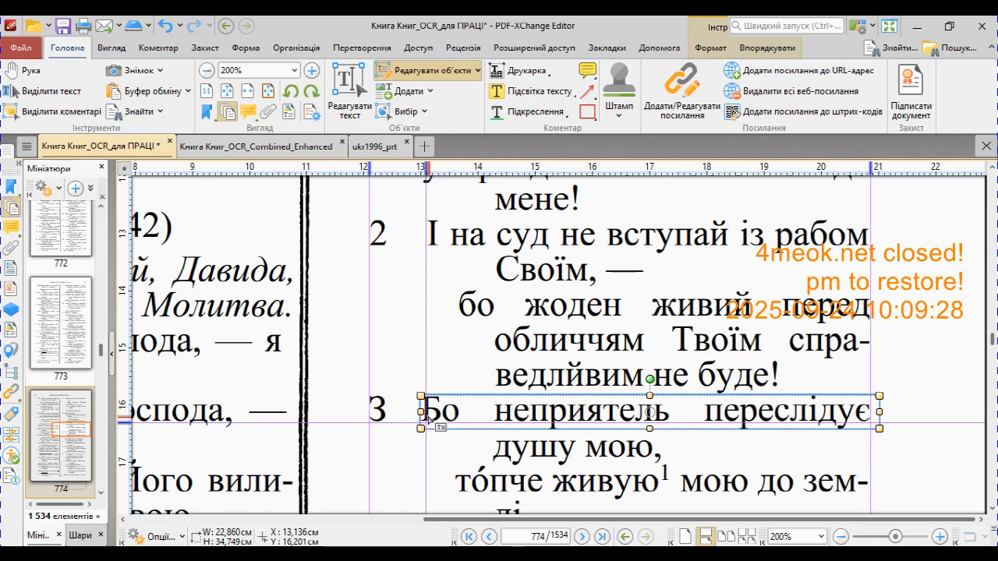
pyautogui.click(449, 461)
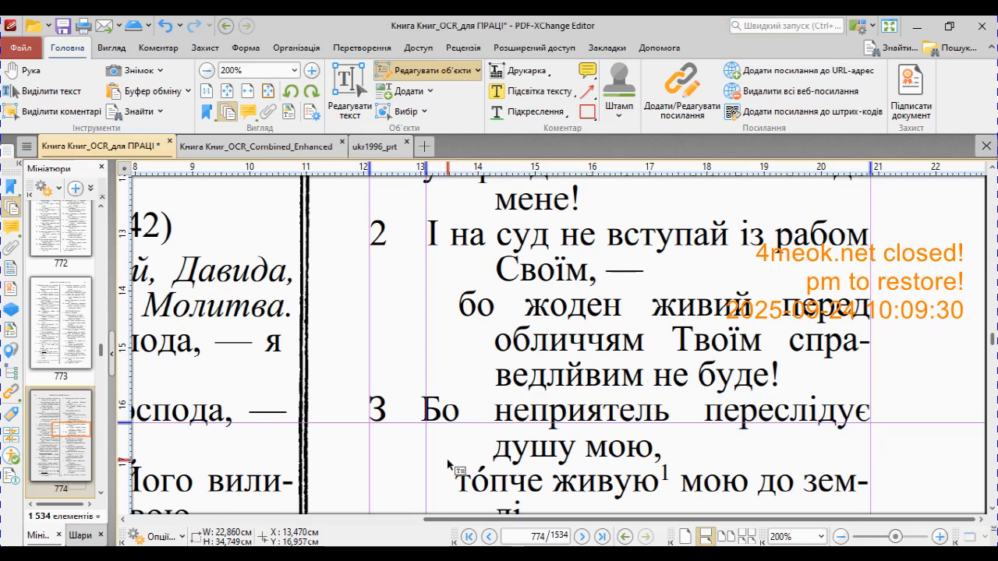
pyautogui.click(435, 417)
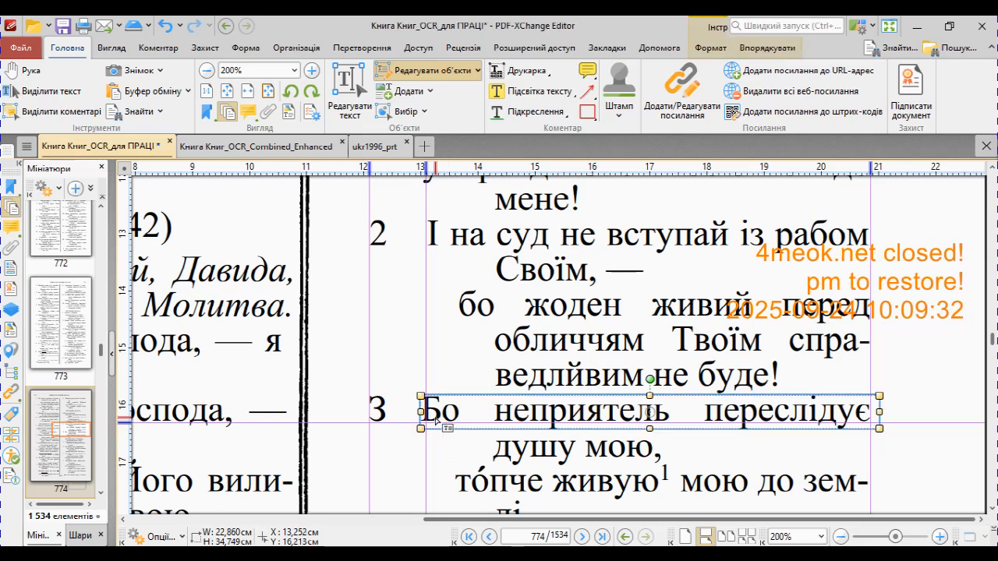
pyautogui.press('Right')
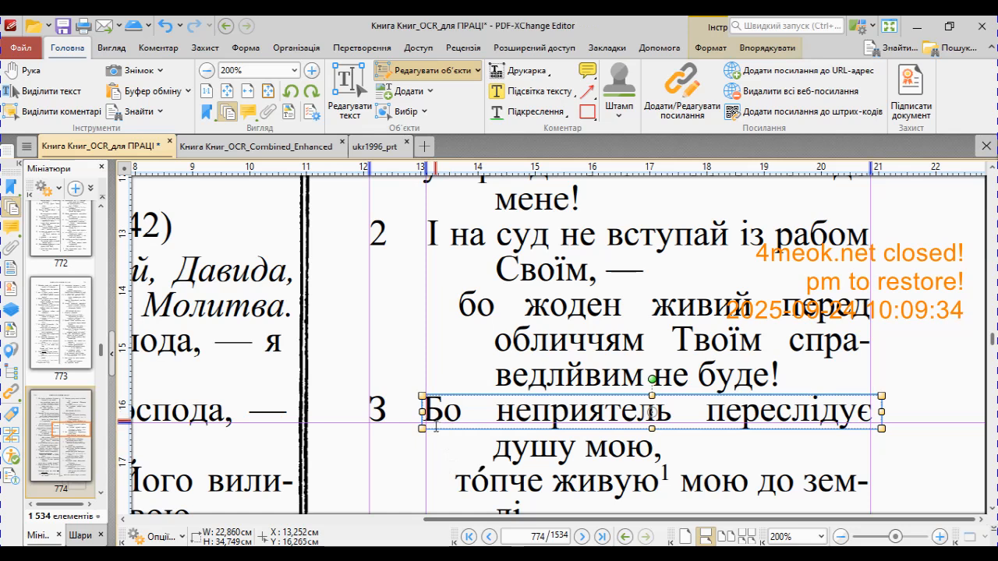
pyautogui.click(435, 451)
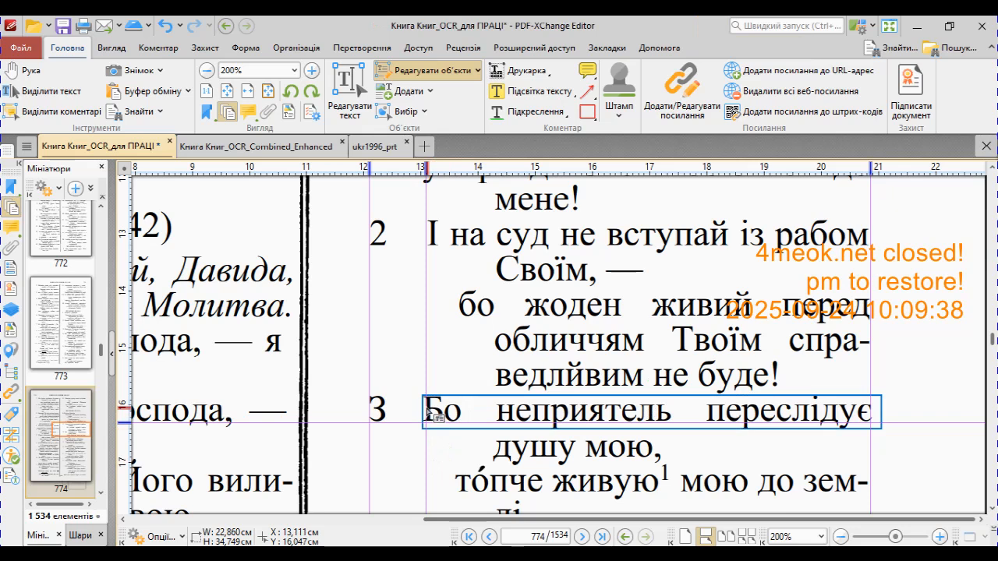
# - Move the italic line "Псалом Давидів." right so it starts at the second vertical guide, and deselect it
pyautogui.scroll(3, 439, 360)
pyautogui.scroll(1, 441, 360)
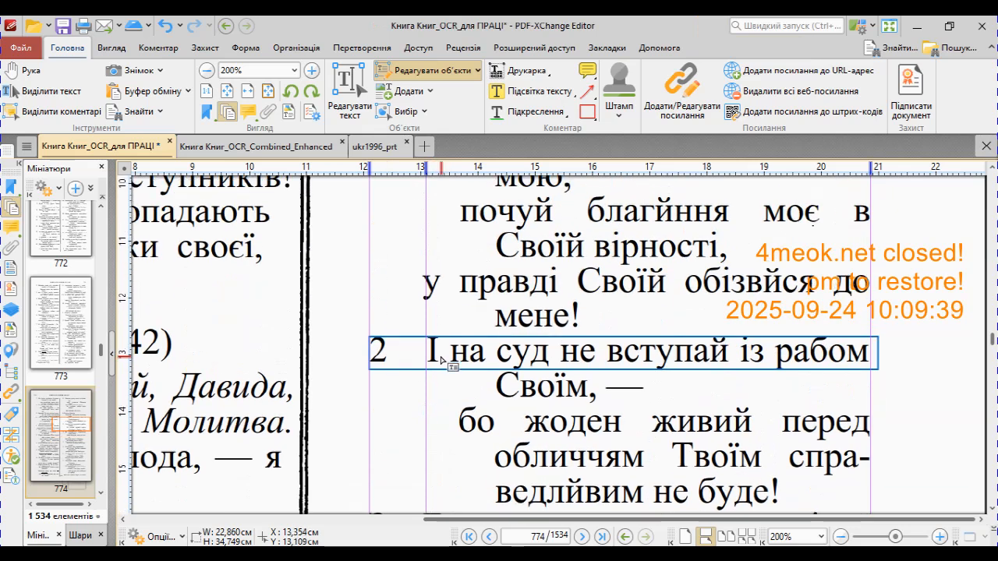
pyautogui.scroll(4, 441, 360)
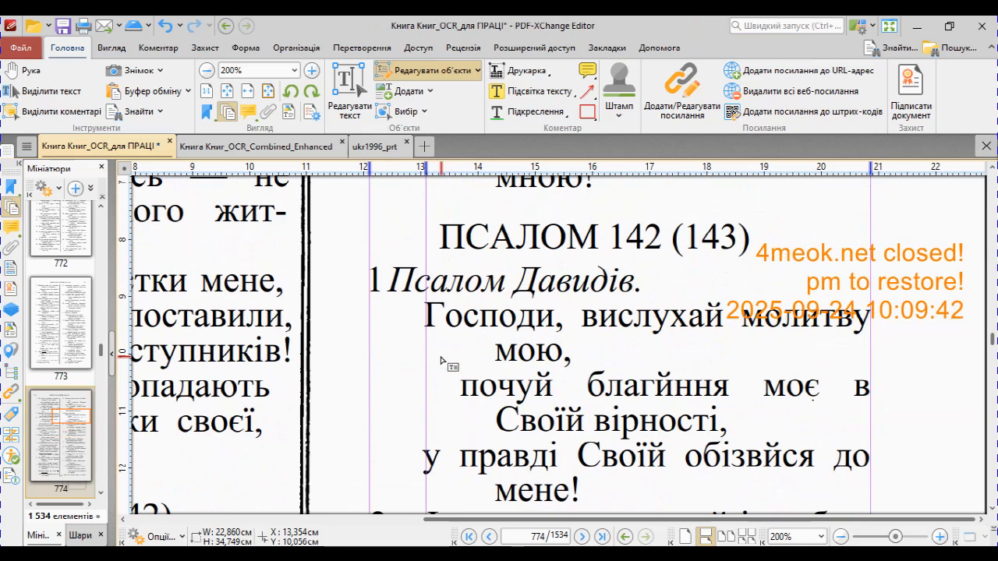
pyautogui.click(407, 287)
pyautogui.press('Right')
pyautogui.press('Right')
pyautogui.press('Right')
pyautogui.press('Right')
pyautogui.press('Right')
pyautogui.press('Right')
pyautogui.press('Right')
pyautogui.press('Right')
pyautogui.press('Right')
pyautogui.press('Right')
pyautogui.press('Right')
pyautogui.press('Right')
pyautogui.press('Right')
pyautogui.press('Right')
pyautogui.press('Right')
pyautogui.press('Right')
pyautogui.press('Right')
pyautogui.press('Right')
pyautogui.press('Right')
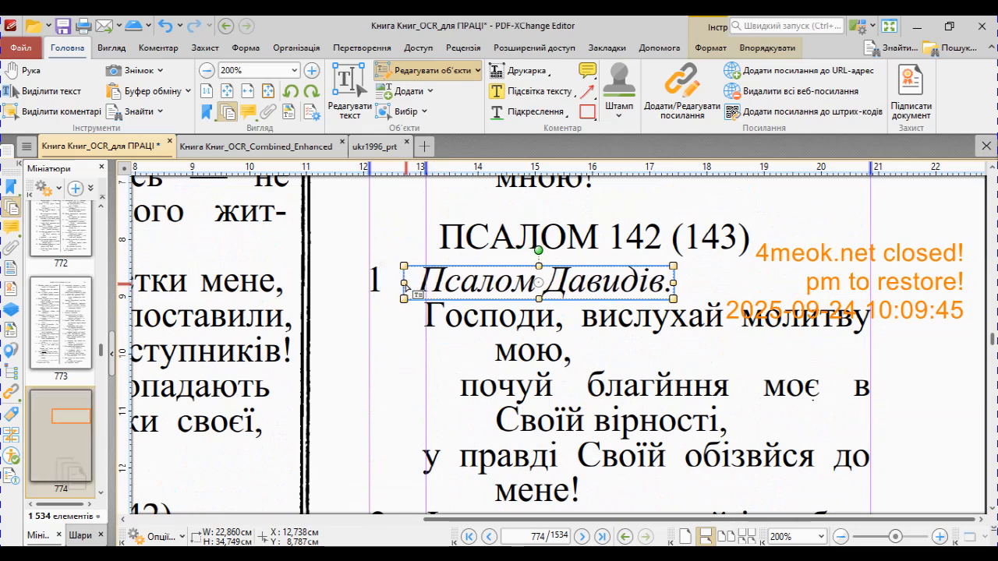
pyautogui.press('Left')
pyautogui.press('Left')
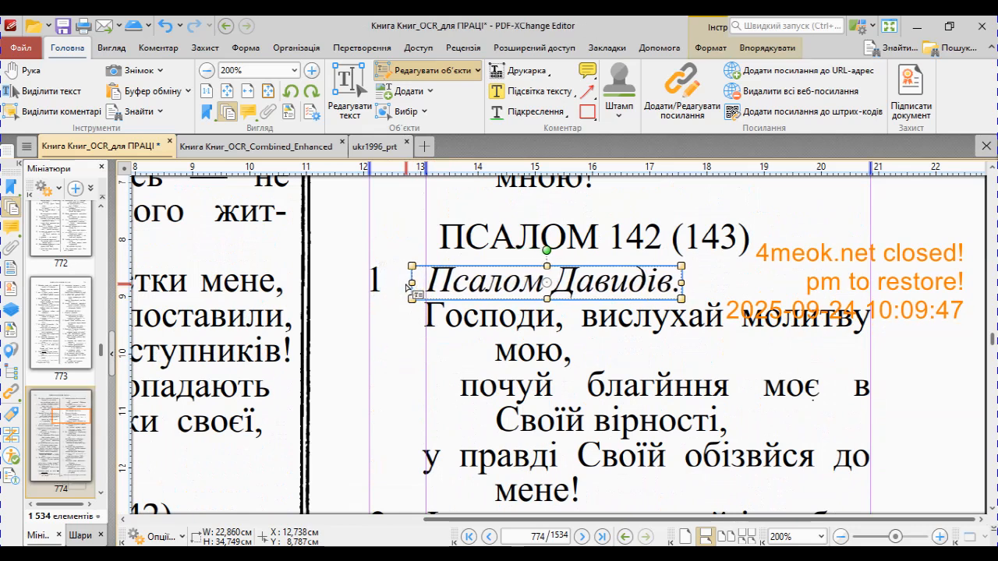
pyautogui.click(429, 367)
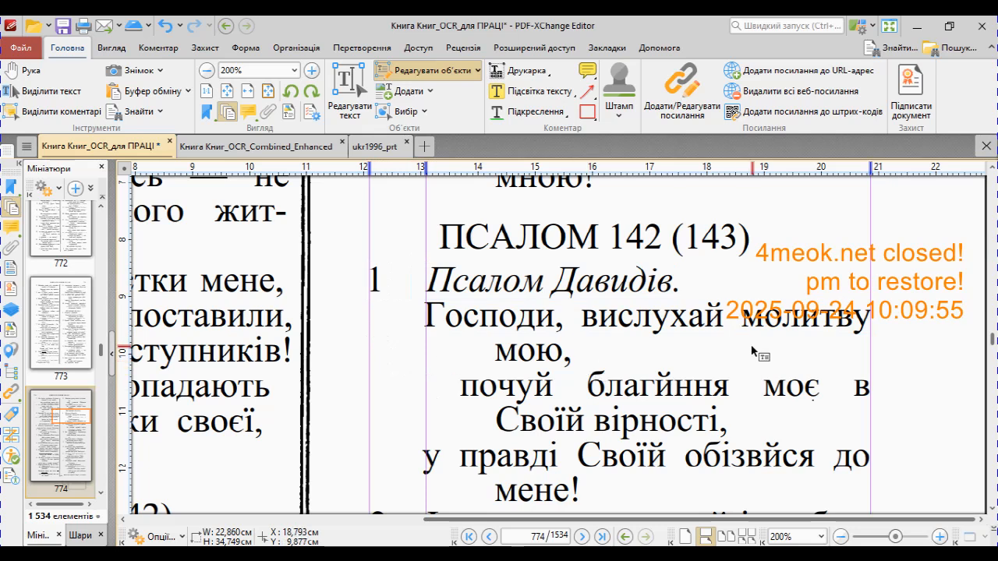
pyautogui.rightClick(871, 166)
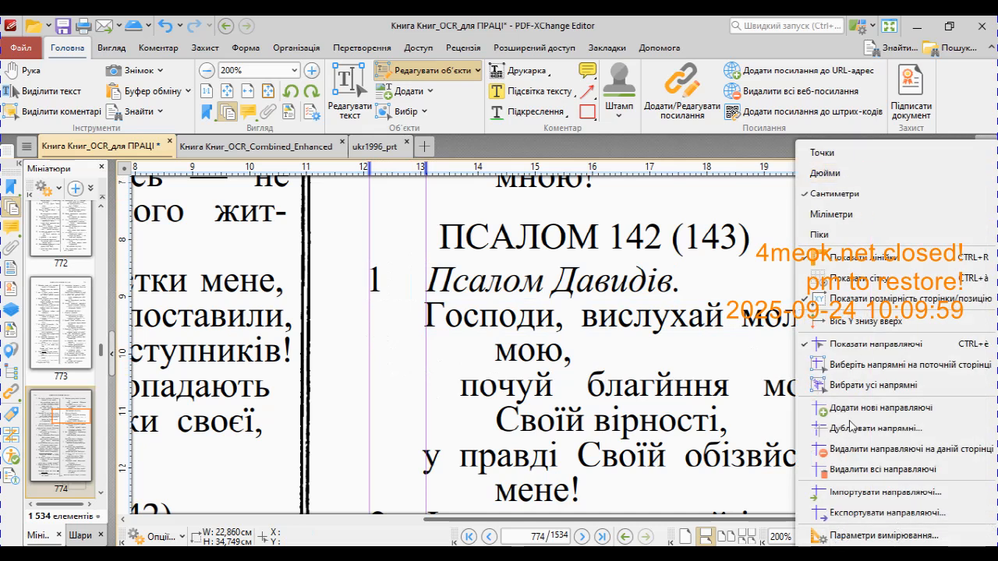
pyautogui.click(737, 368)
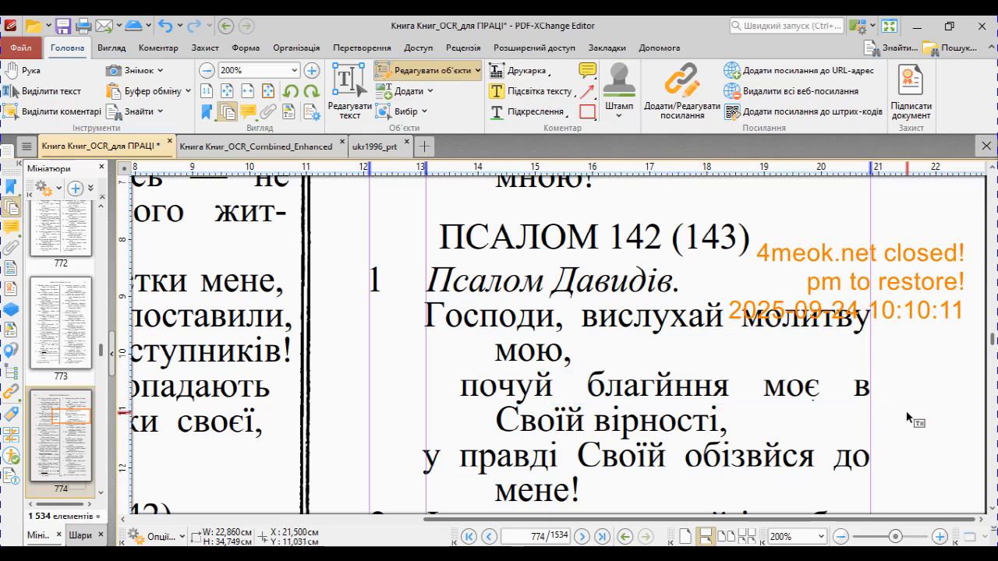
pyautogui.scroll(-1, 741, 390)
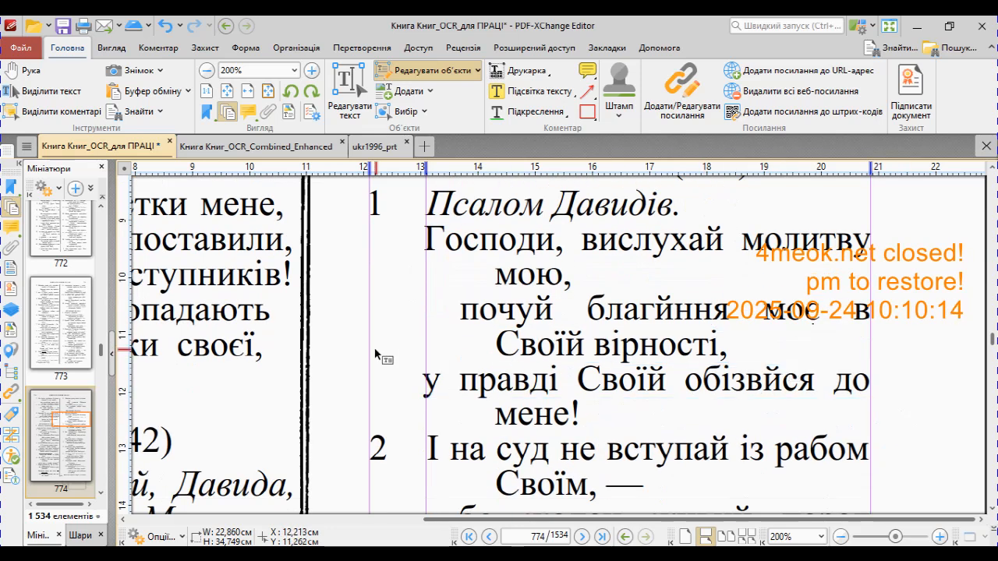